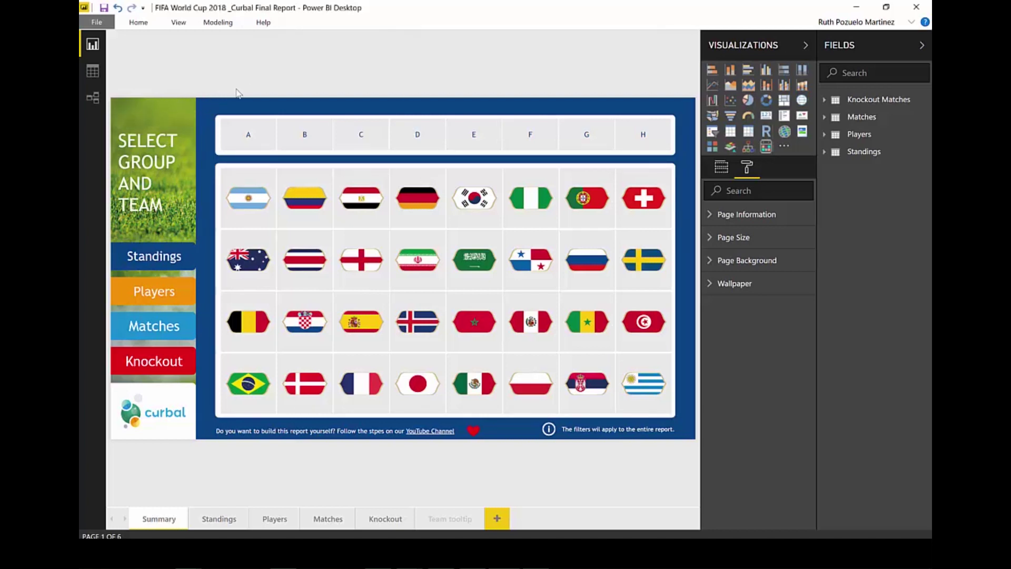
Inspect the A–H group slicer's visual header and its formatting options, then deselect it
click(258, 112)
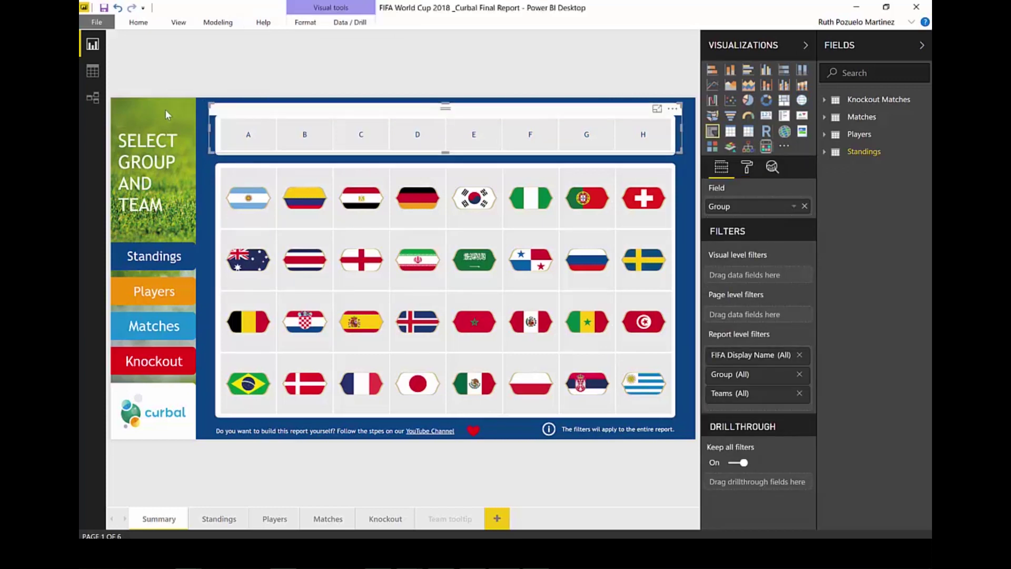
key(Escape)
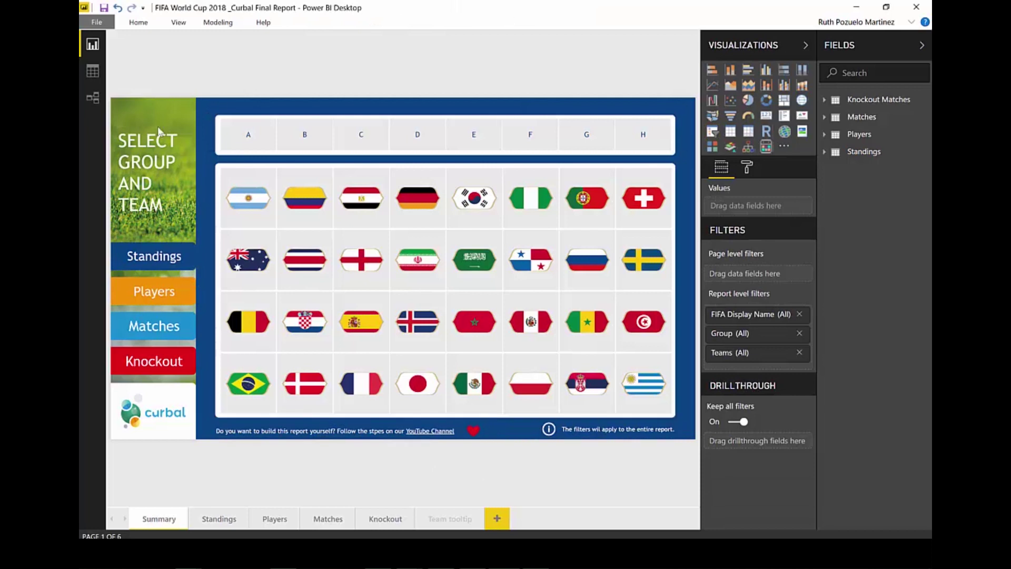
click(747, 168)
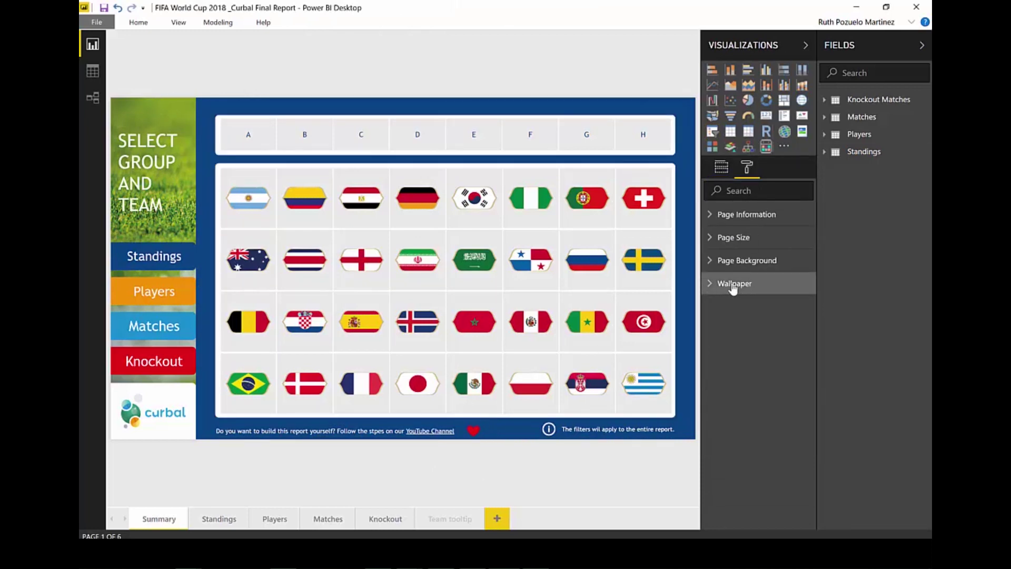
click(538, 117)
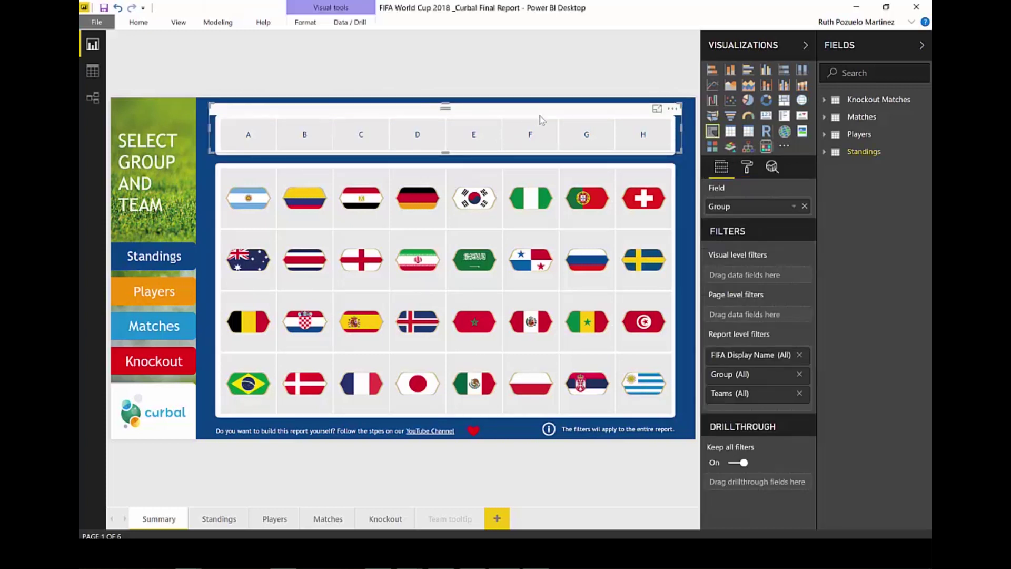
click(747, 167)
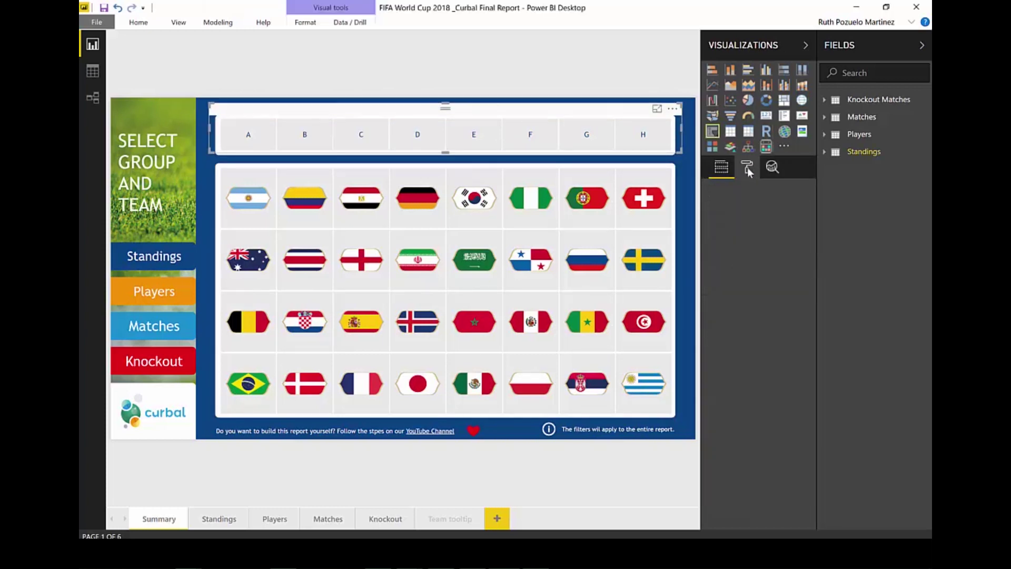
click(178, 107)
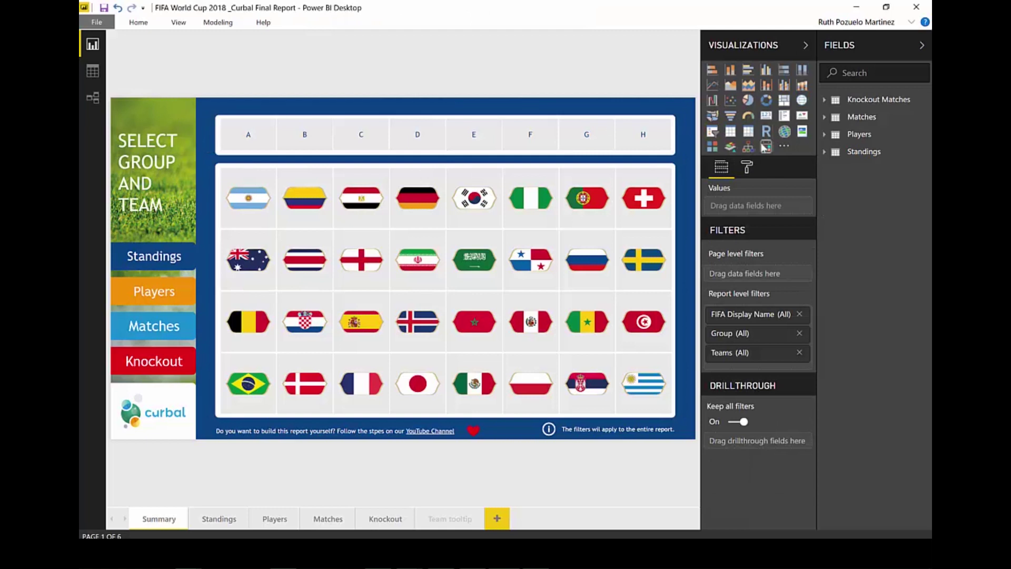
Set the Summary page's wallpaper colour to yellow
click(752, 169)
click(757, 284)
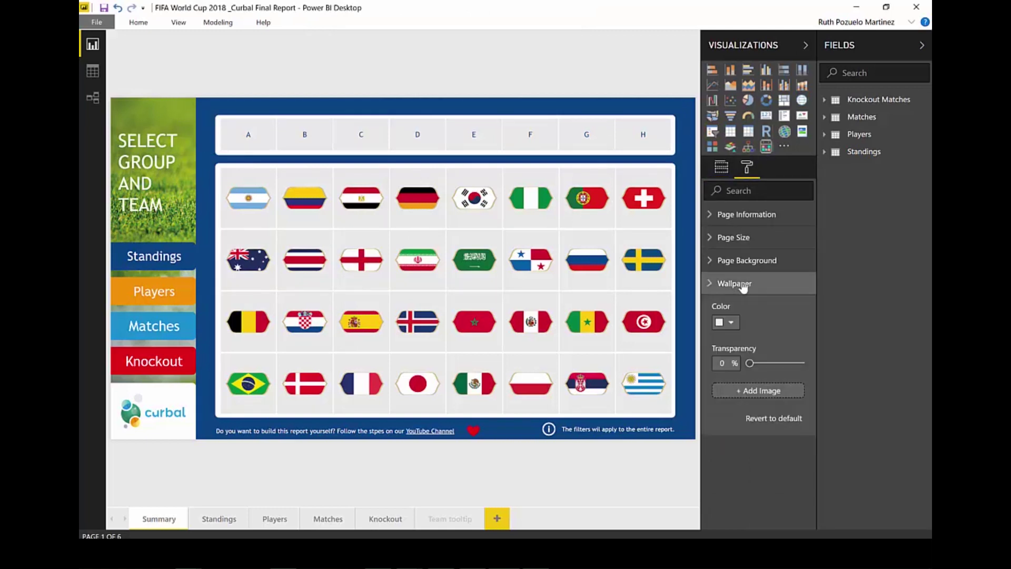
click(735, 324)
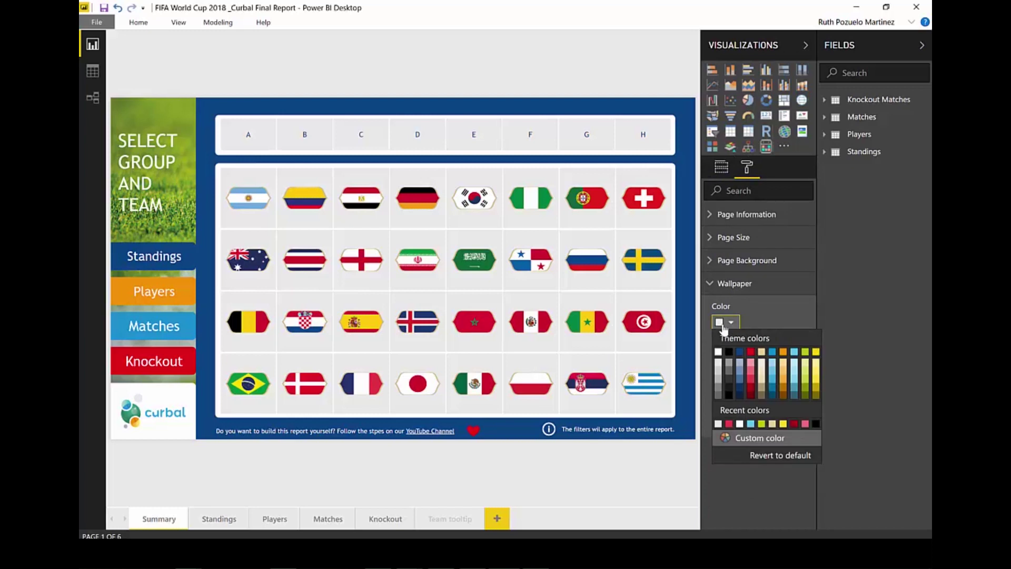
click(816, 352)
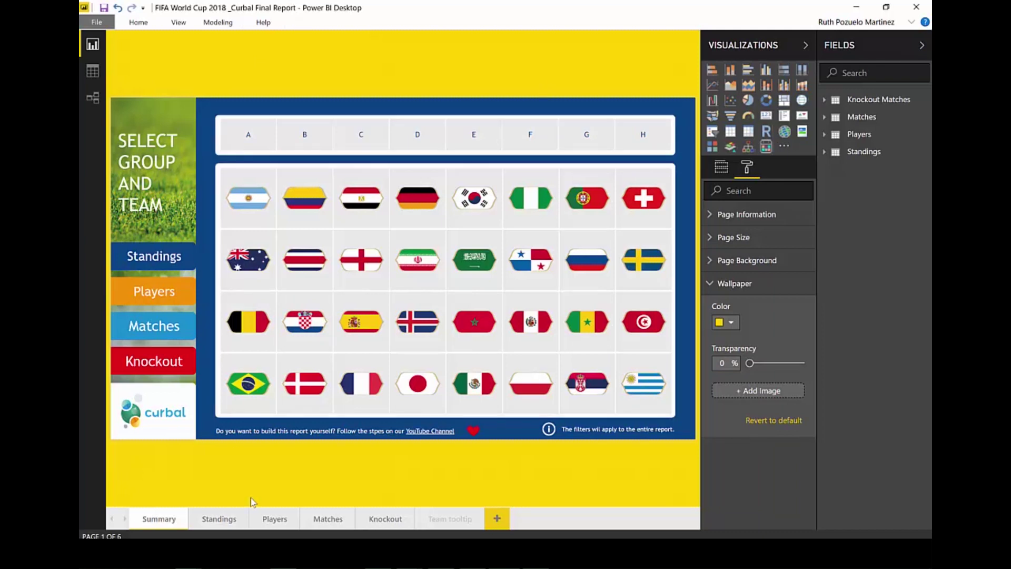
Set the Standings page's wallpaper colour to light blue
click(221, 521)
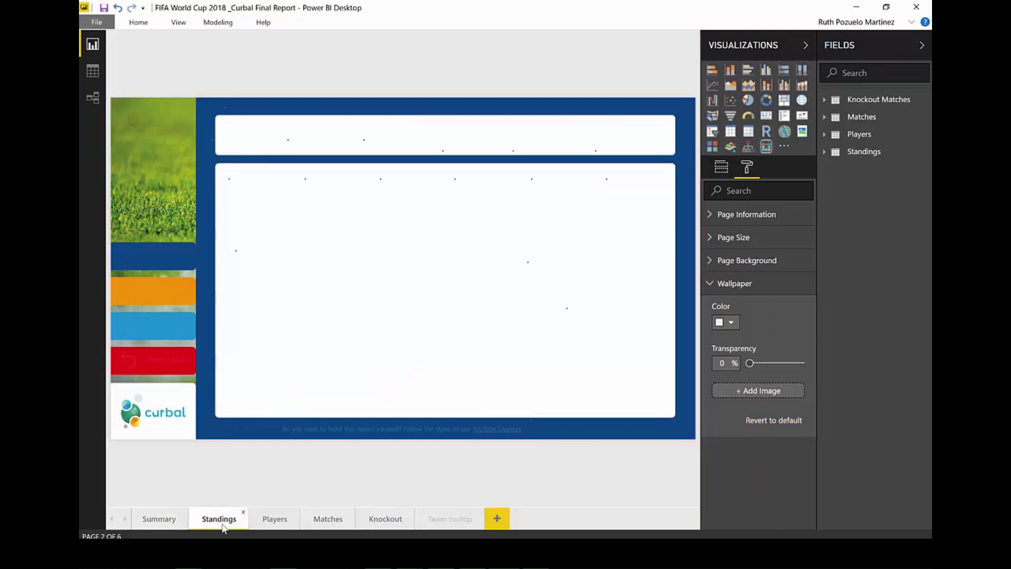
click(731, 323)
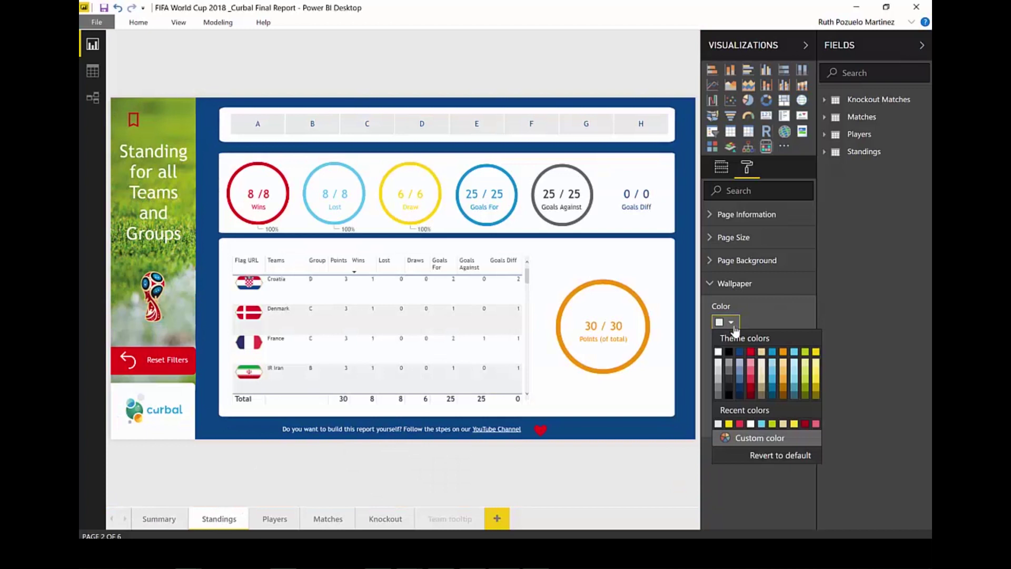
click(796, 357)
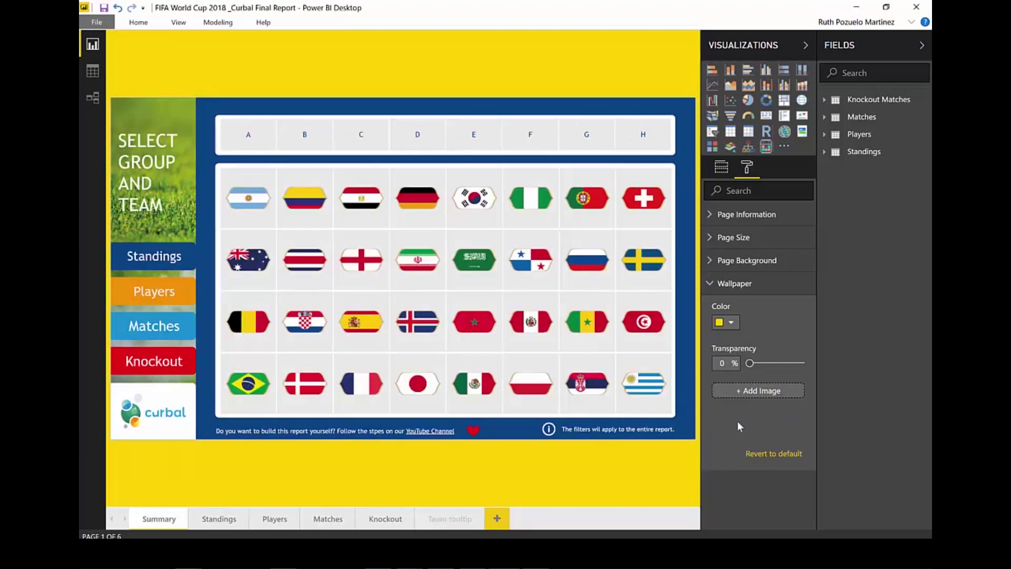
Save the report changes and publish the FIFA World Cup report to My Workspace
click(136, 26)
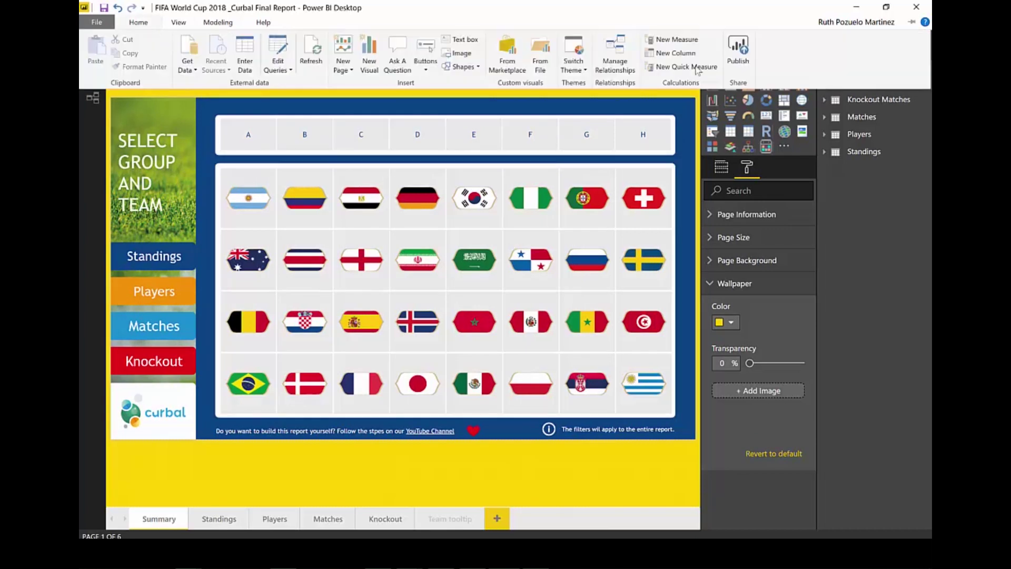
key(alt+F4)
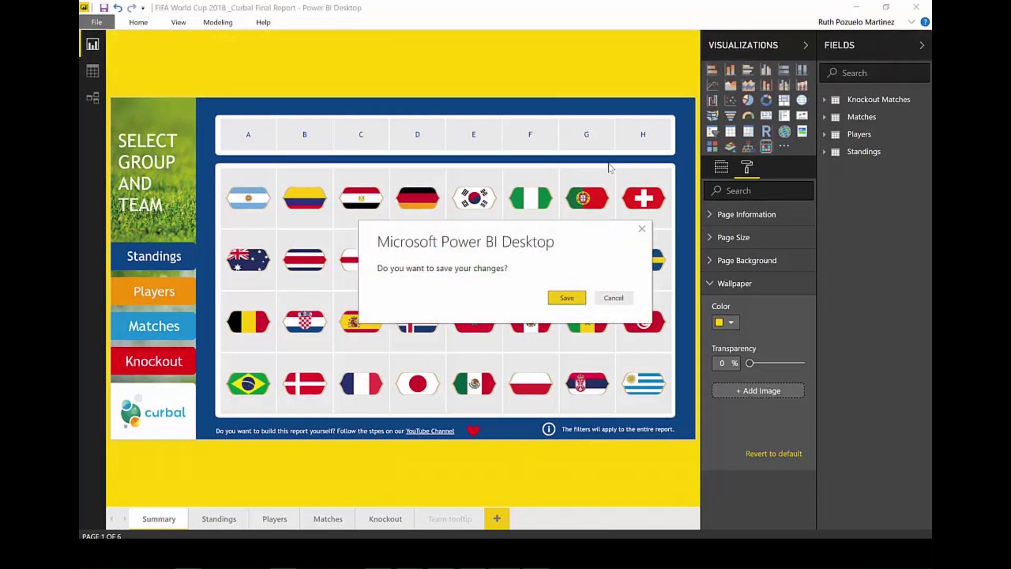
click(564, 296)
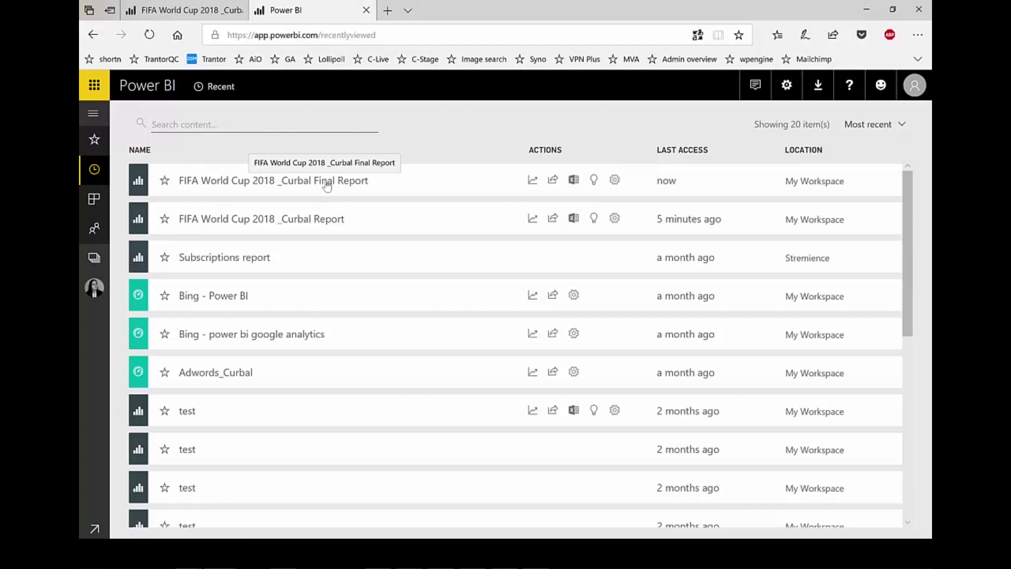
Open the published FIFA World Cup 2018 _Curbal Final Report online and view its Standings page
click(326, 182)
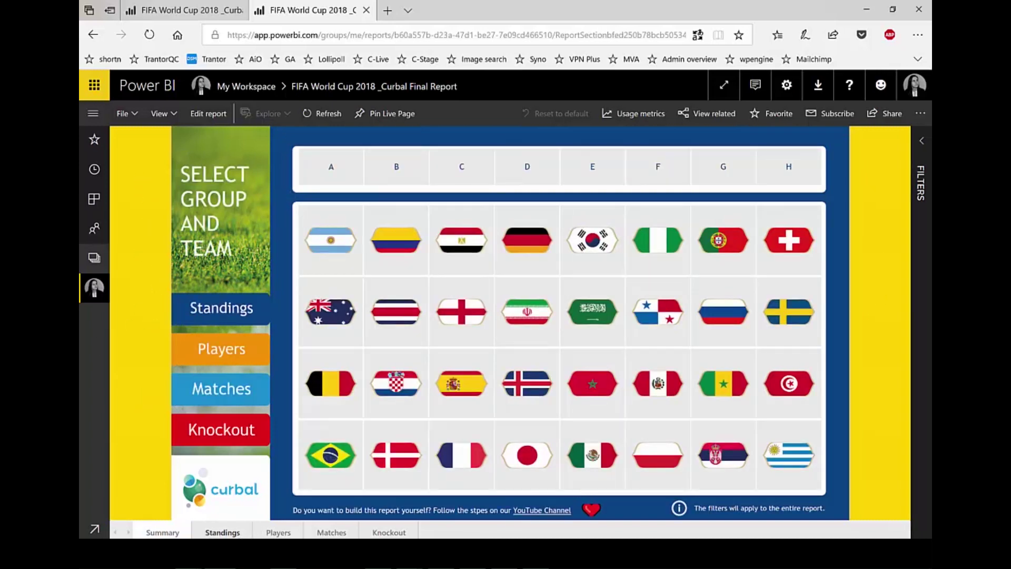
click(232, 534)
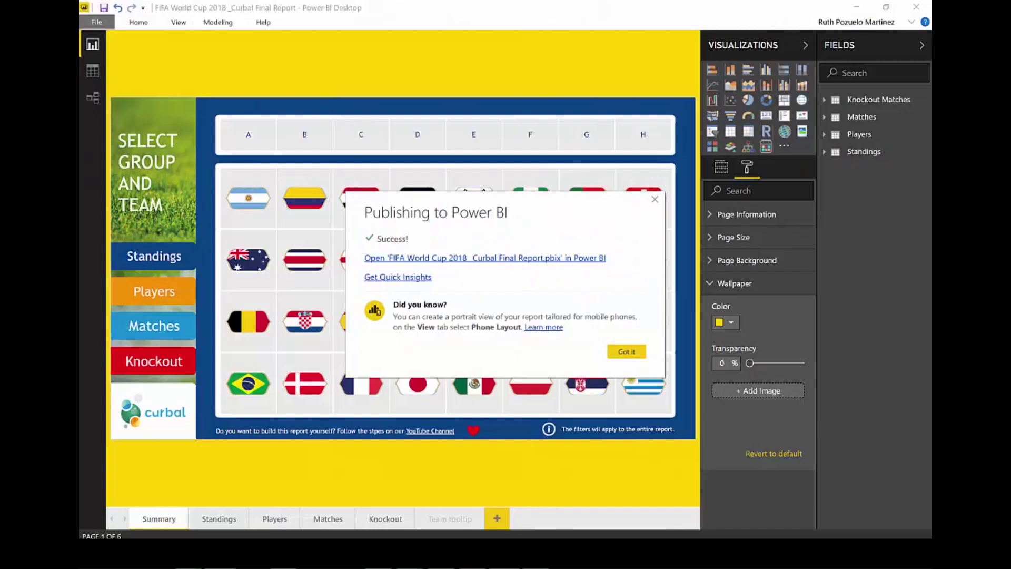
Set football-3024154_1920.jpg from the FIFA folder as the Knockout page wallpaper, then return to Summary
click(626, 351)
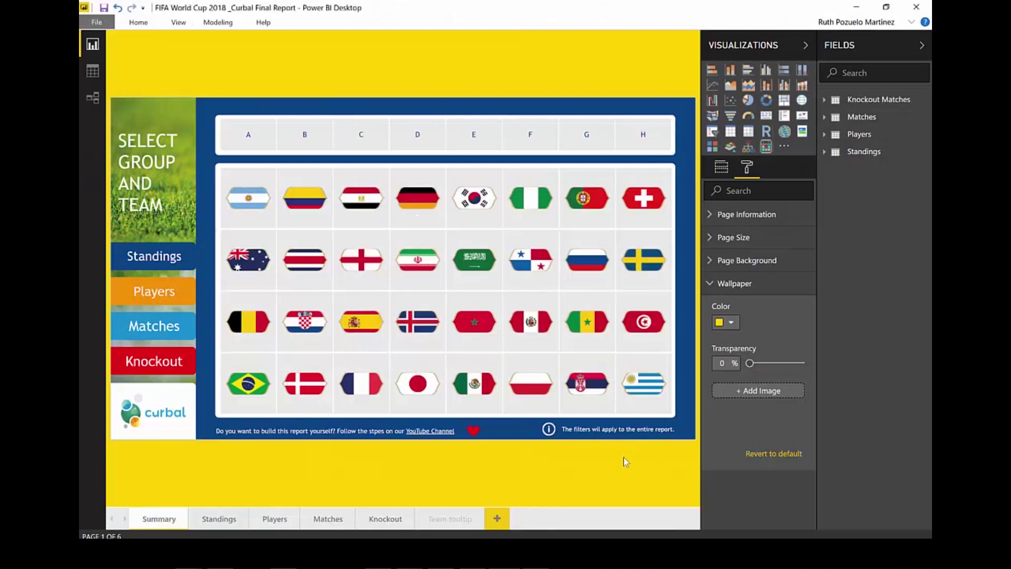
click(392, 524)
click(771, 396)
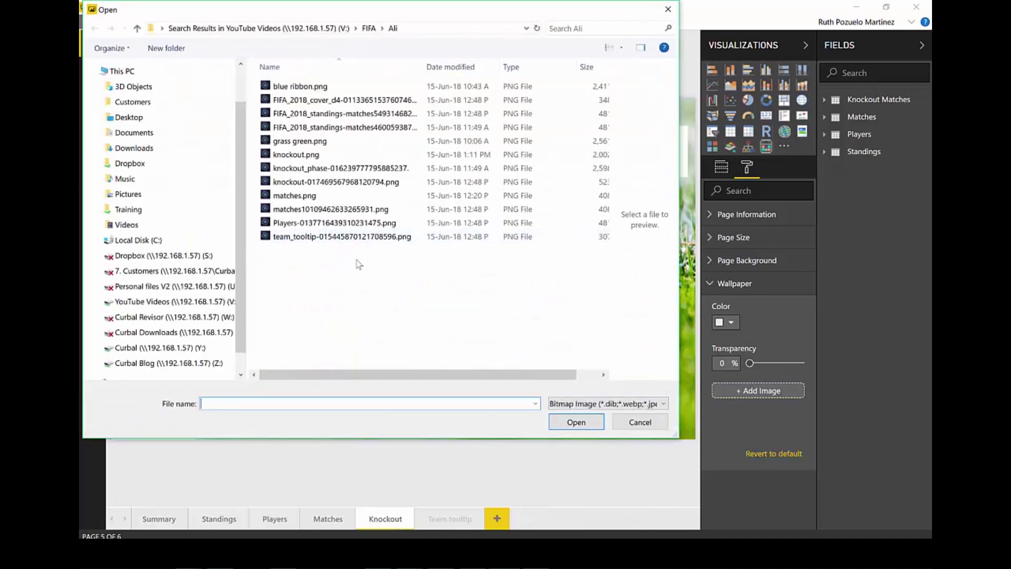
click(374, 30)
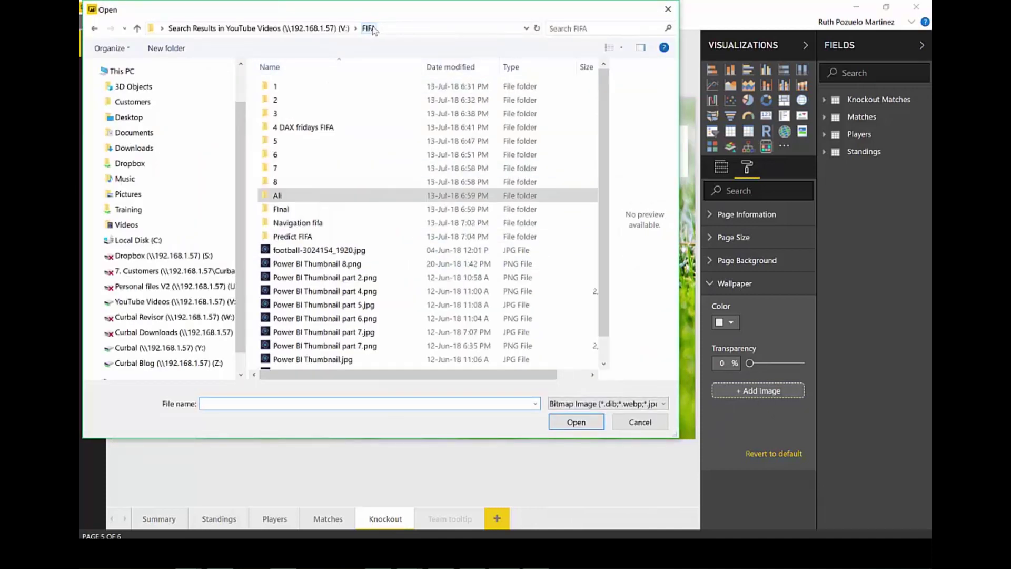
click(337, 250)
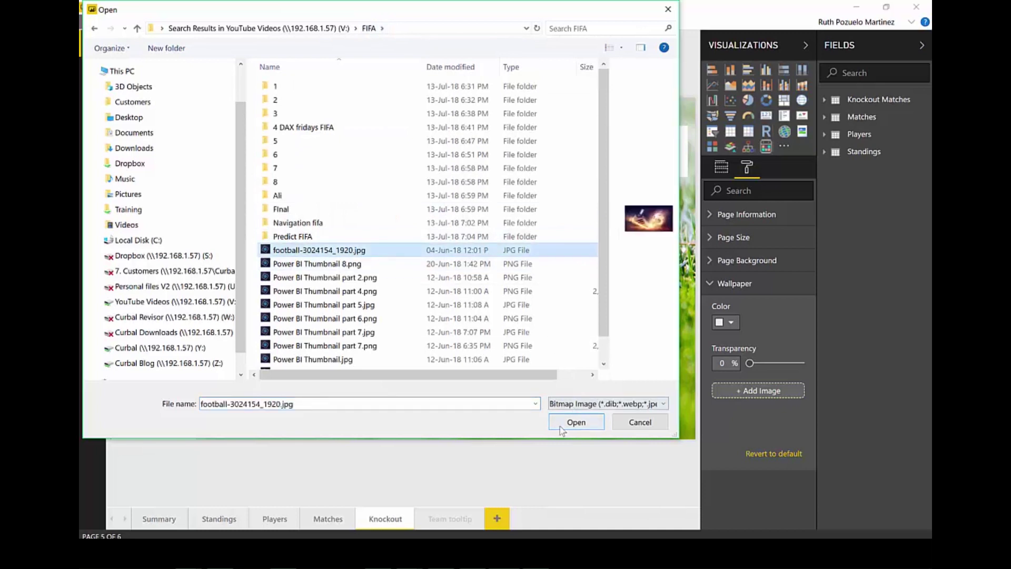
click(576, 422)
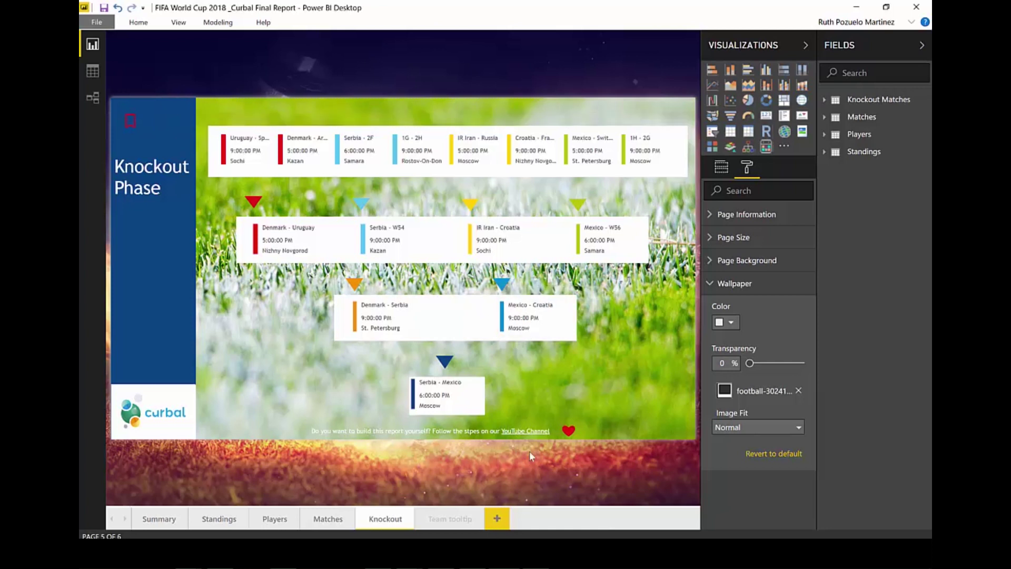
click(215, 522)
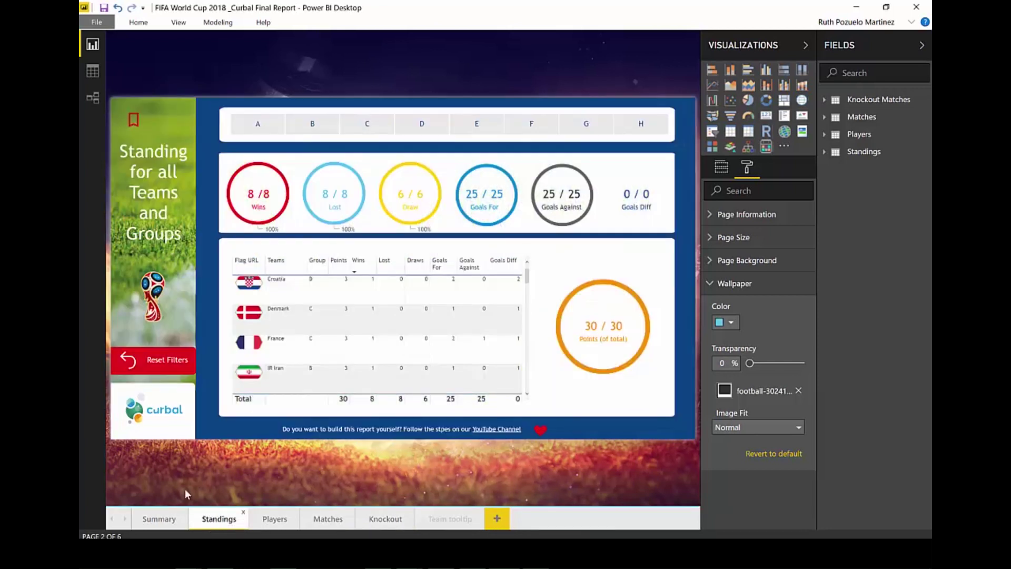
click(158, 522)
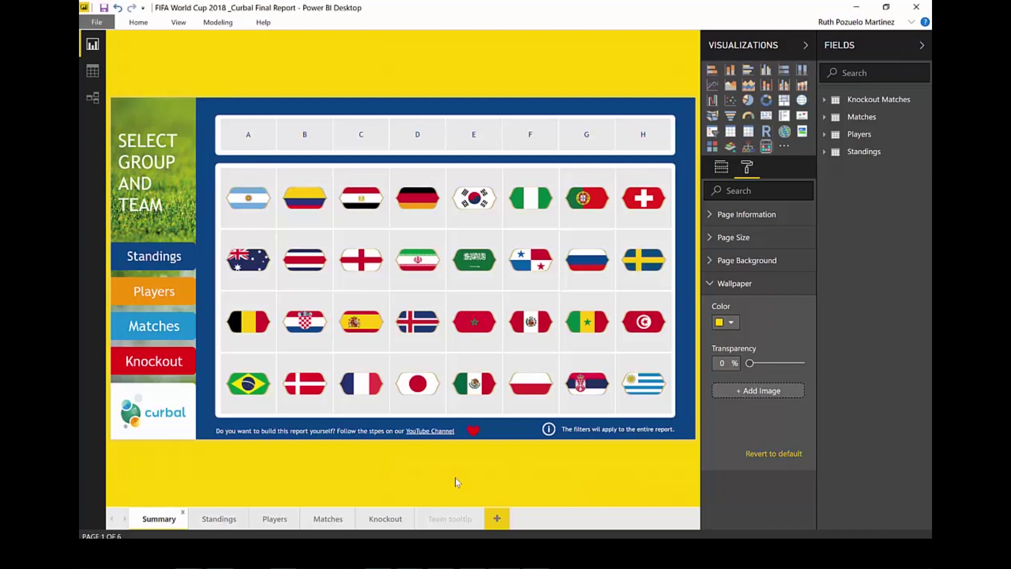
Revert the Summary, Standings and Knockout page wallpapers to default, ending on Summary
click(787, 454)
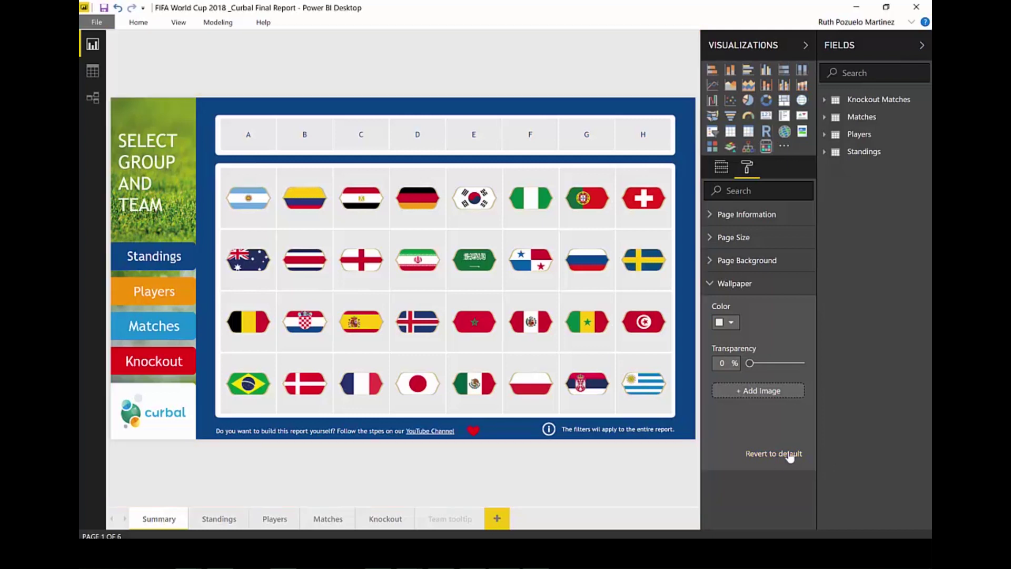
click(221, 518)
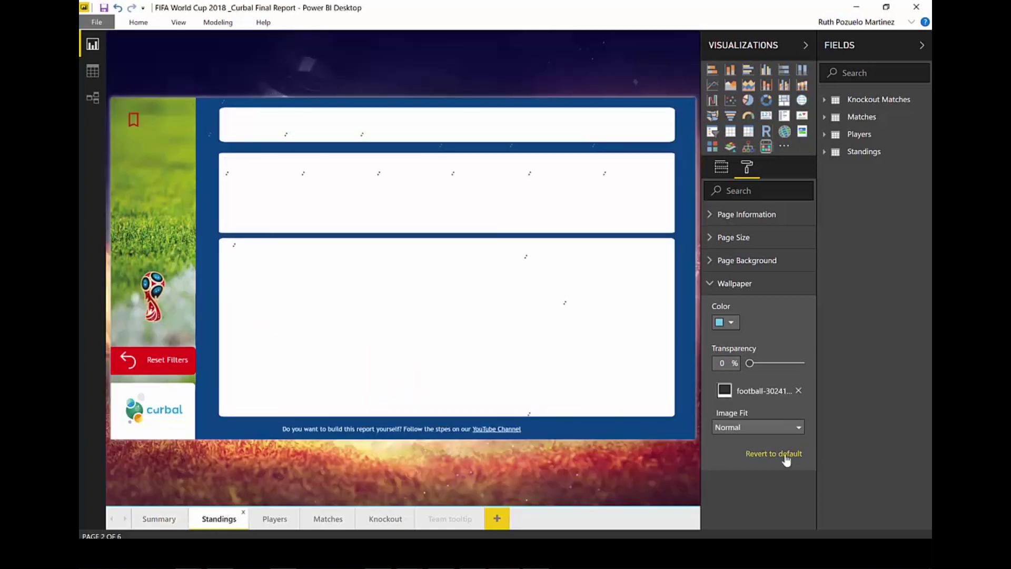
click(784, 454)
click(385, 519)
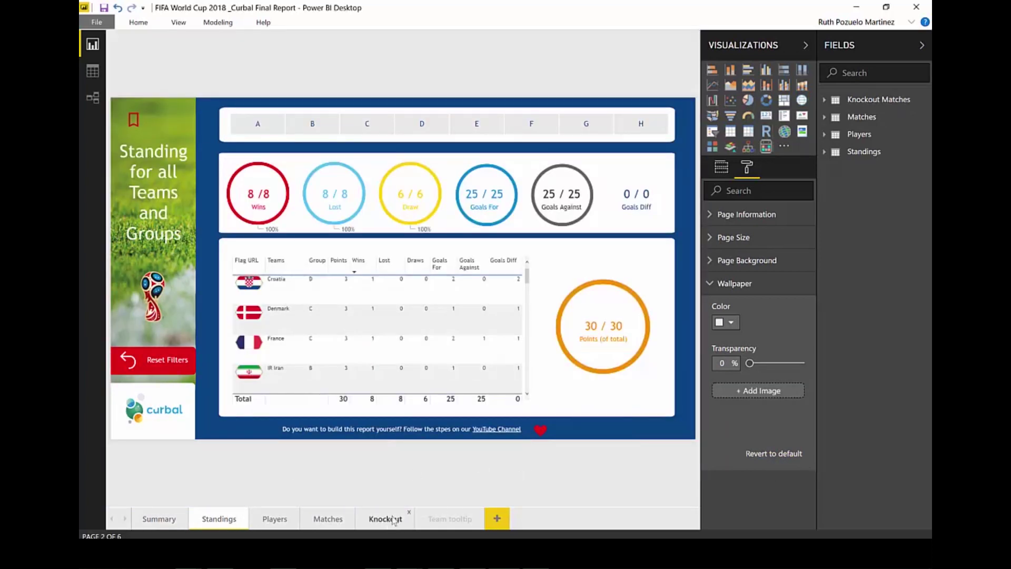
click(782, 457)
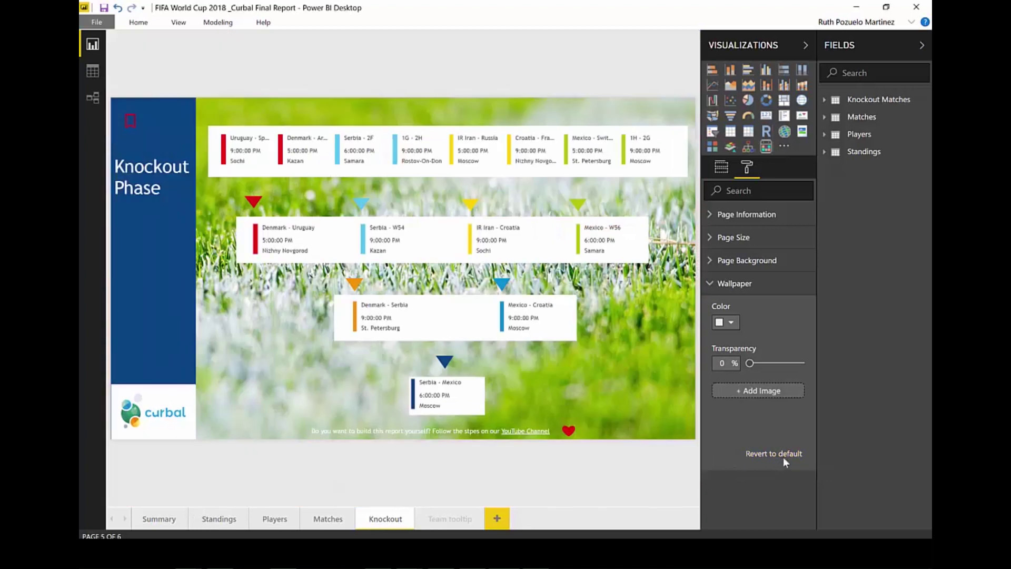
click(158, 521)
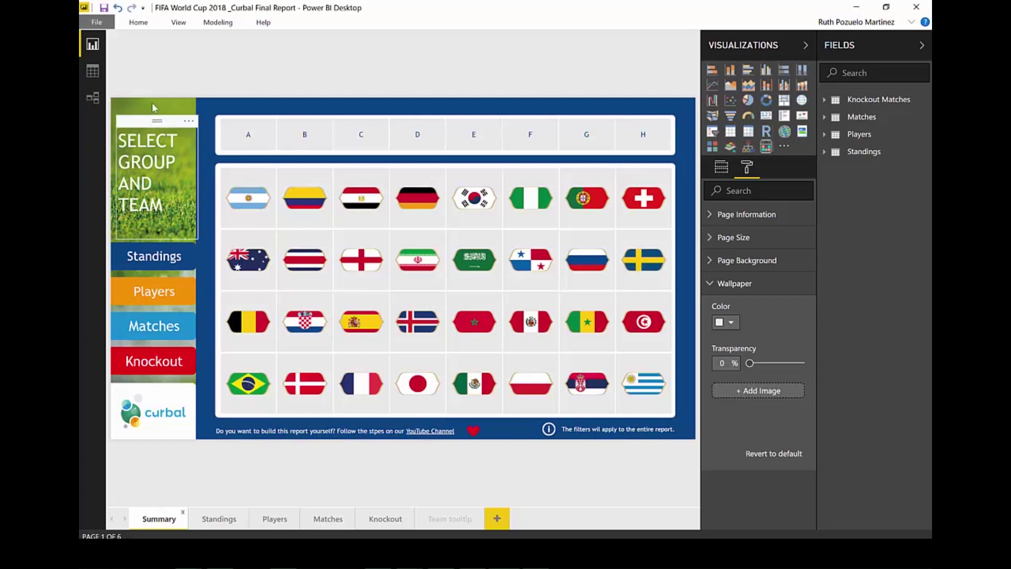
Export the whole report to 'FIFA World Cup 2018 _Curbal Final Report.pdf' via File > Export to PDF
click(96, 22)
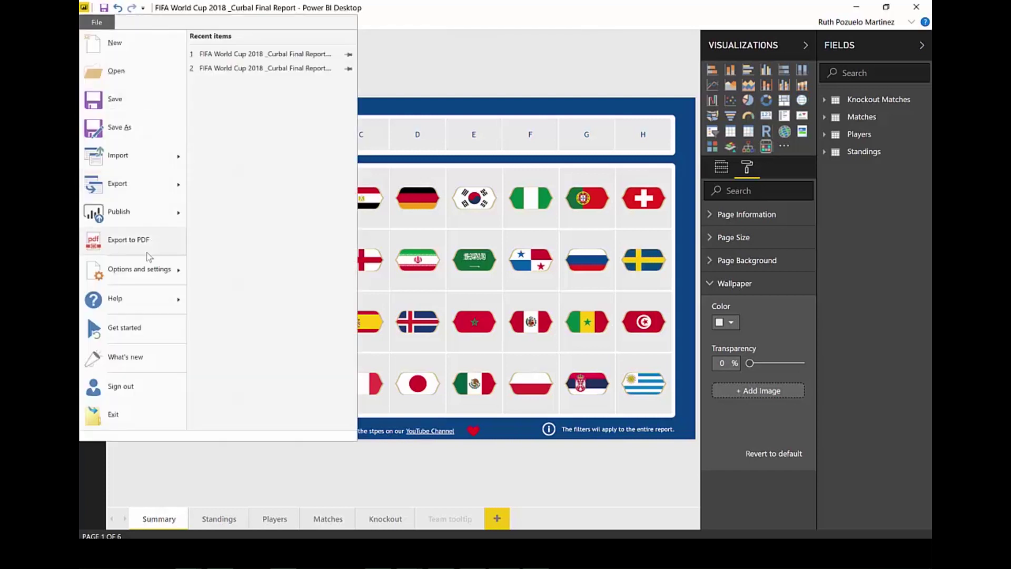
click(145, 243)
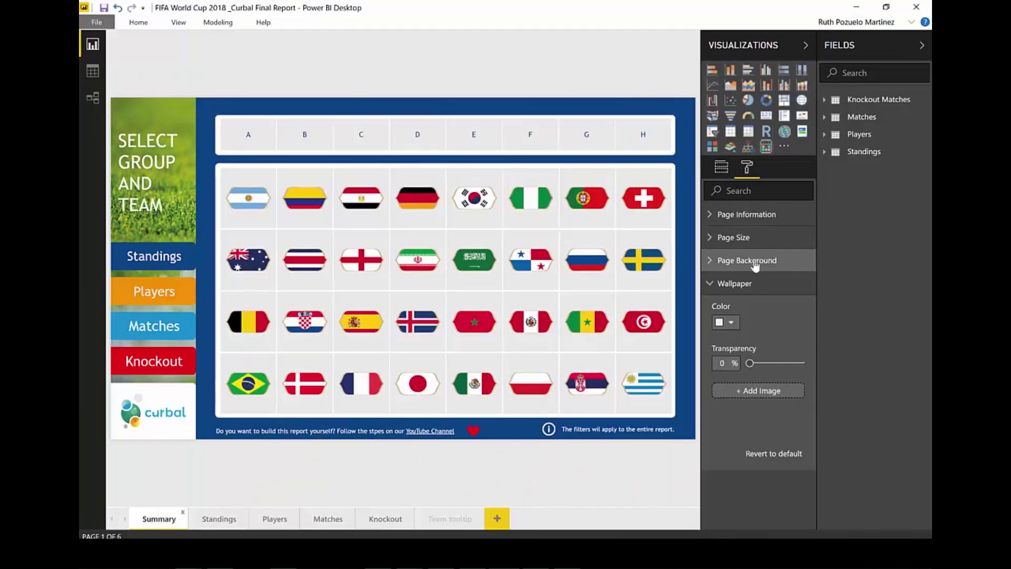
Check the page background and size settings, then scroll through the PDF pages back to page 1
click(762, 261)
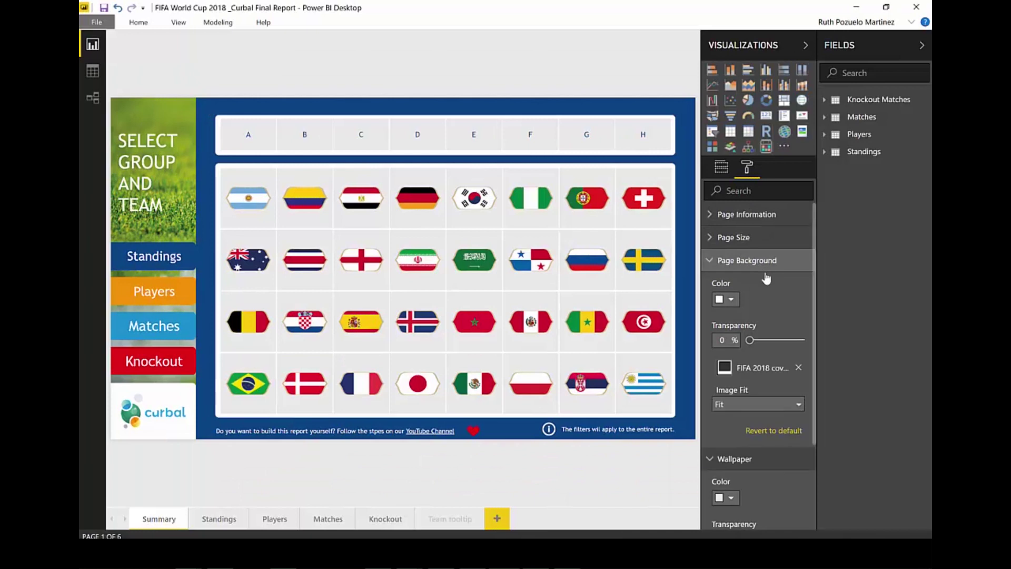
click(734, 237)
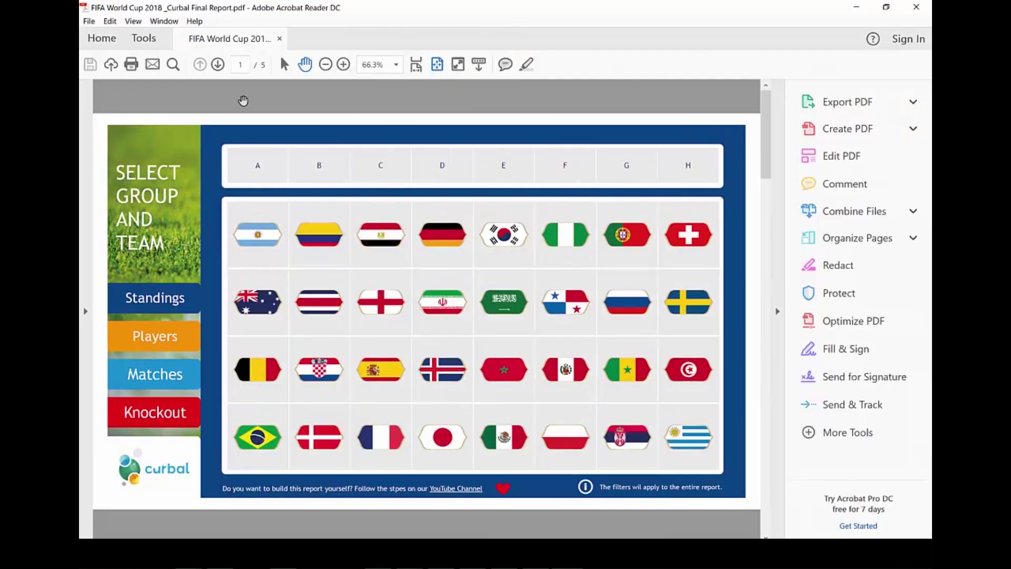
scroll(328, 485, down, 3)
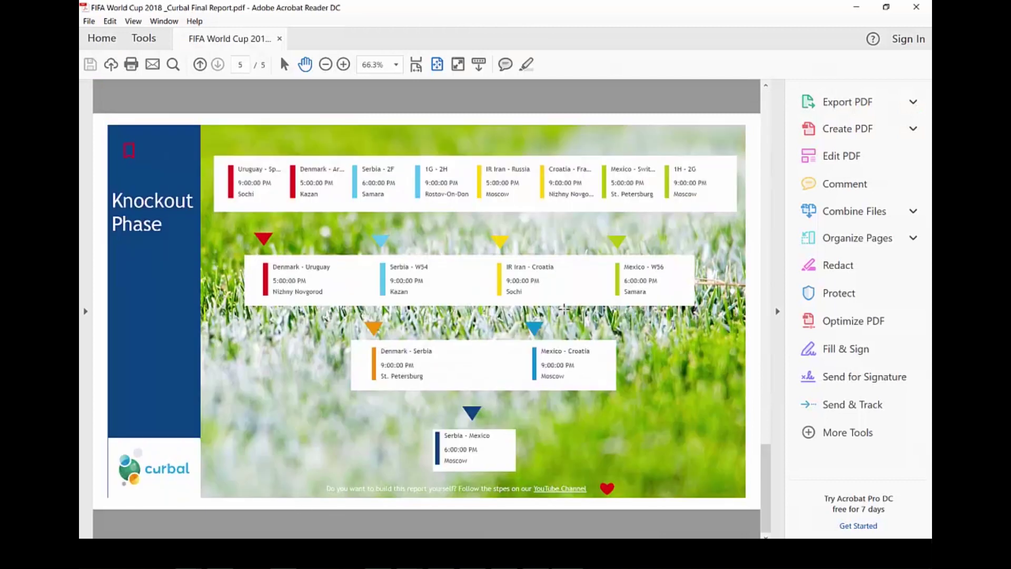
scroll(563, 309, down, 2)
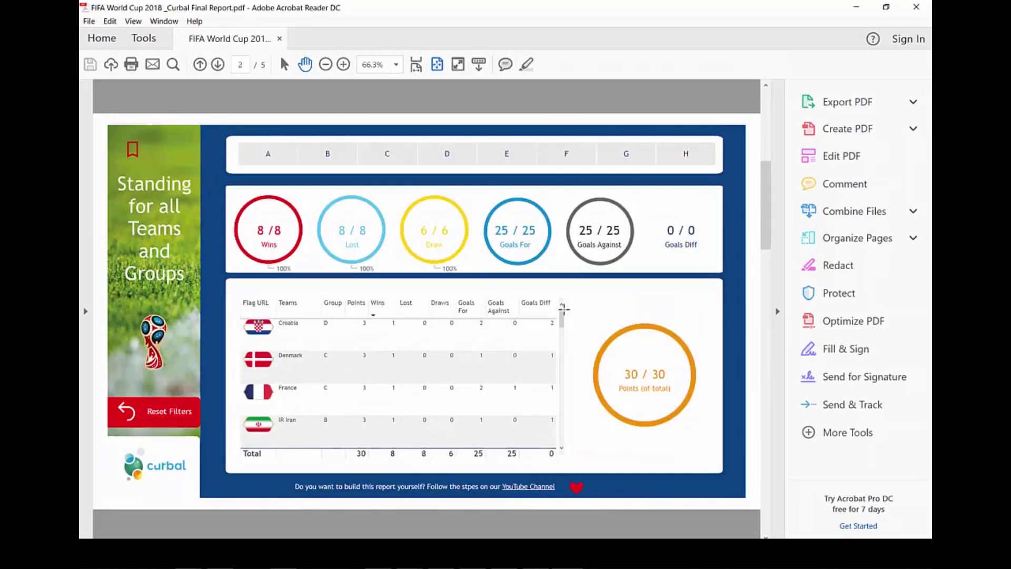
scroll(563, 308, up, 4)
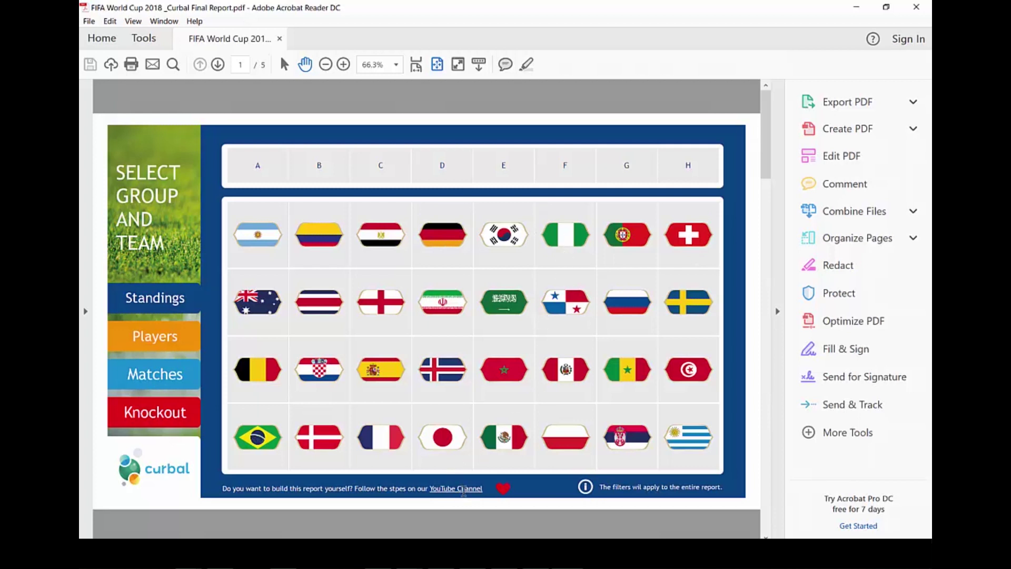
Cancel the YouTube Channel link's security warning, then scroll through the PDF to page 5
click(463, 489)
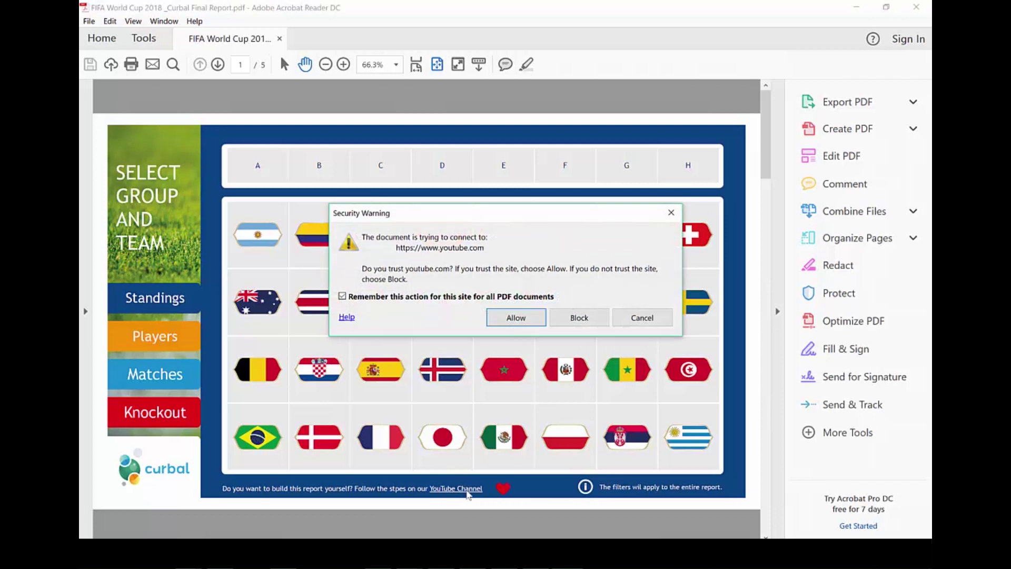
click(672, 322)
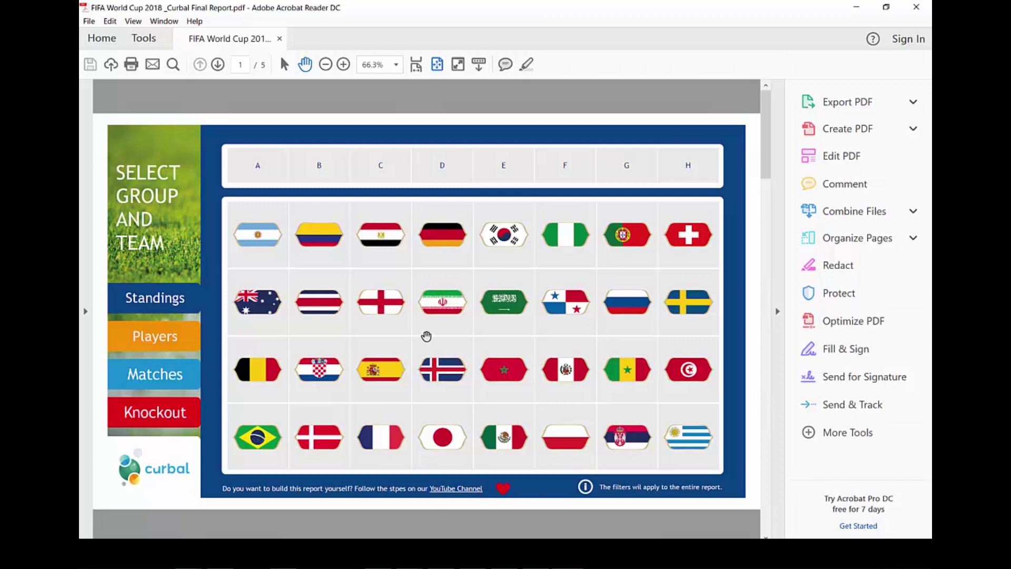
scroll(461, 322, down, 1)
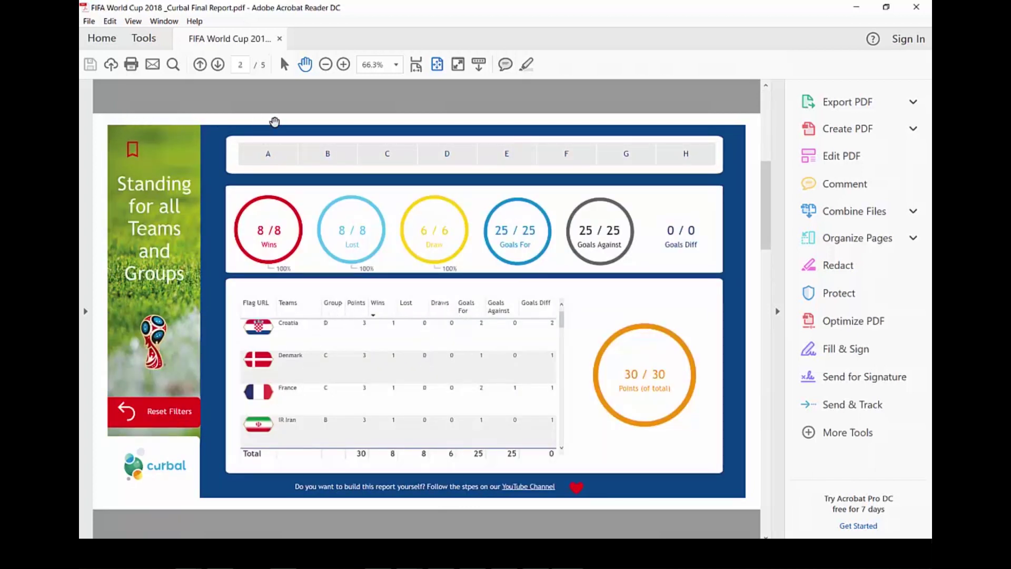
scroll(491, 319, down, 2)
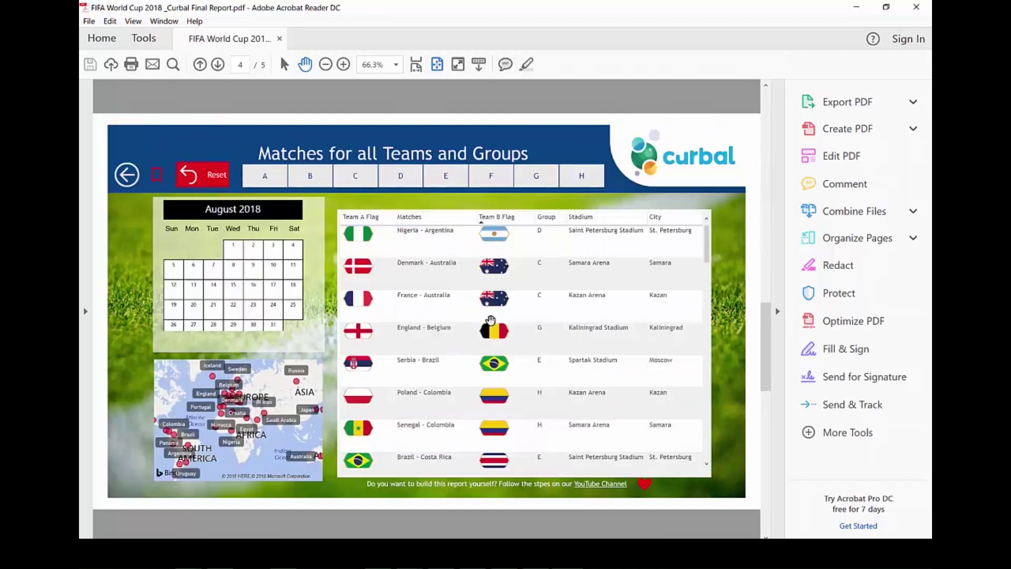
scroll(490, 318, up, 1)
scroll(491, 318, down, 1)
scroll(444, 280, down, 1)
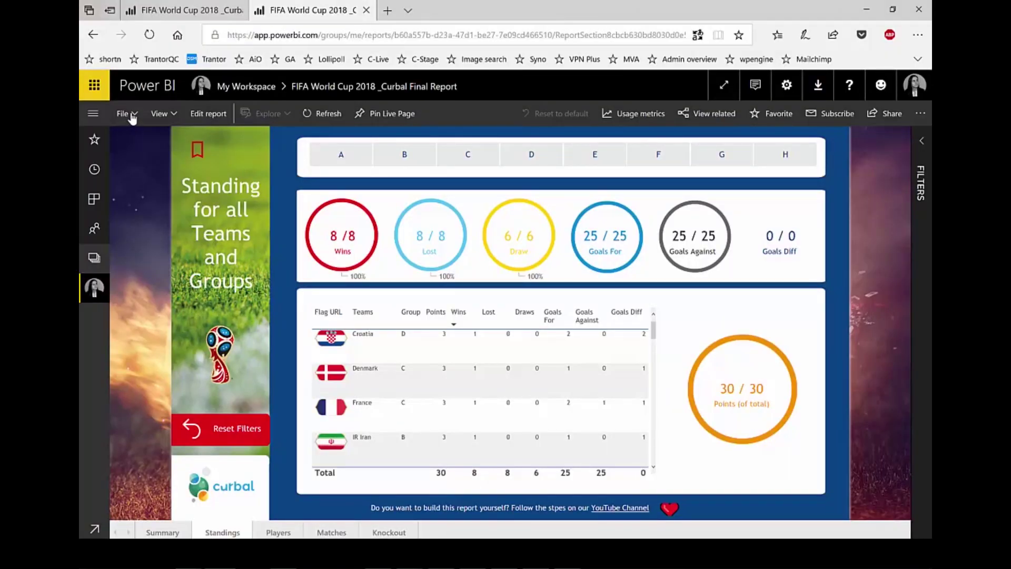
Review the service's File options, then browse Power BI Desktop's File > Publish menu without choosing
click(126, 116)
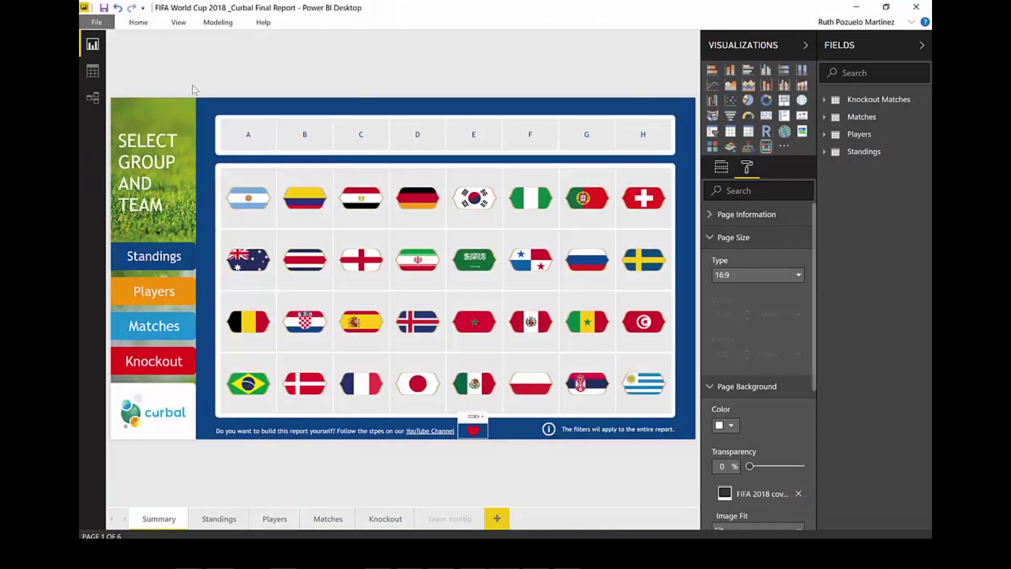
click(96, 22)
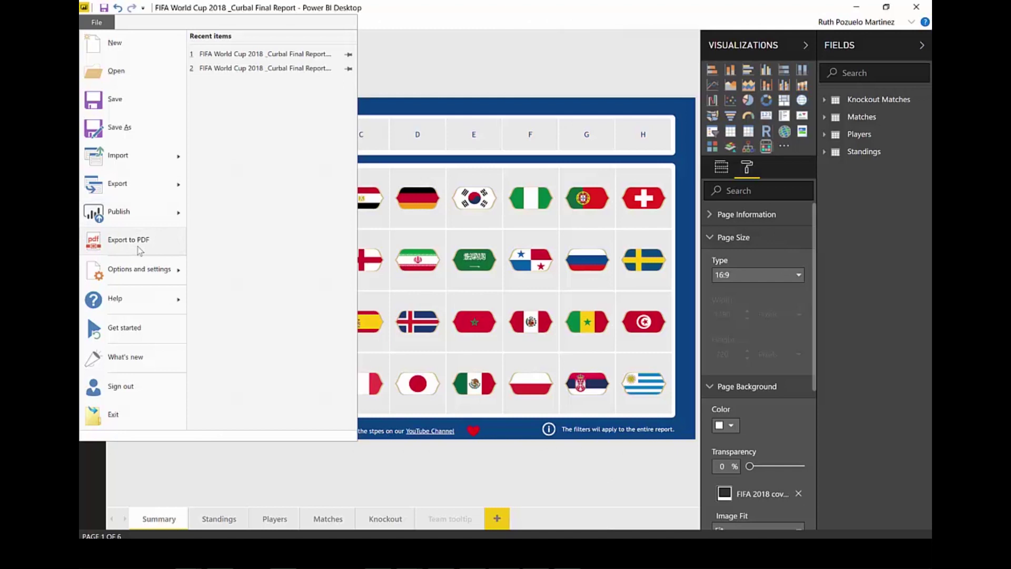
mouse_move(172, 223)
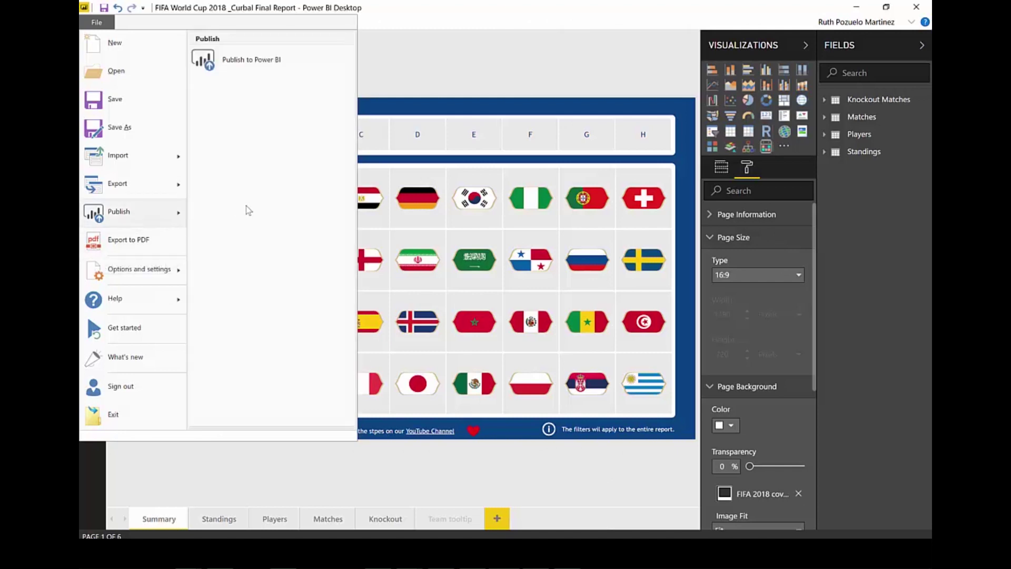
click(473, 68)
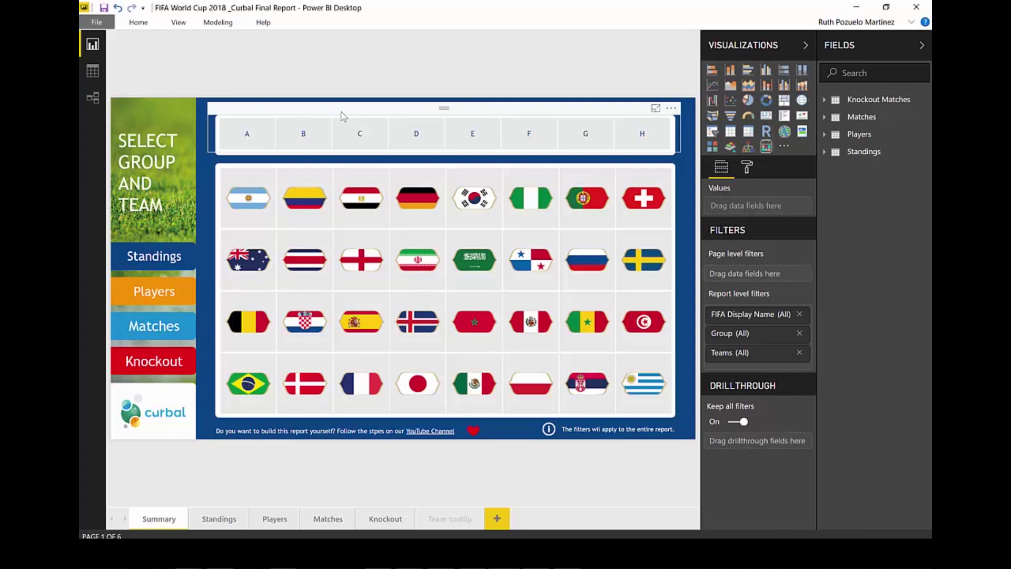
Drag the A–H group slicer up near the top of the Summary page's blue panel, just above the flag grid
click(342, 116)
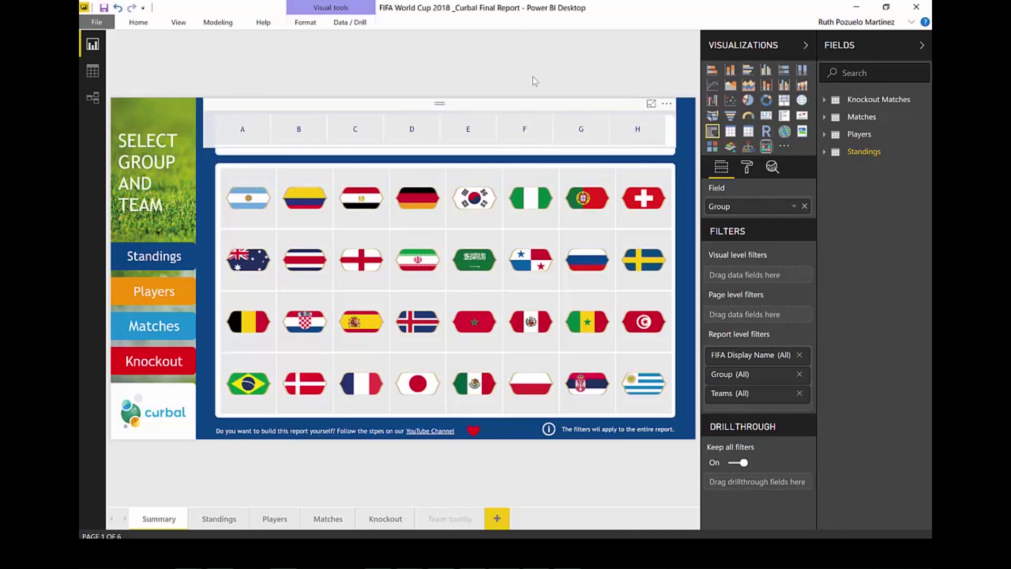
drag(534, 124, 521, 90)
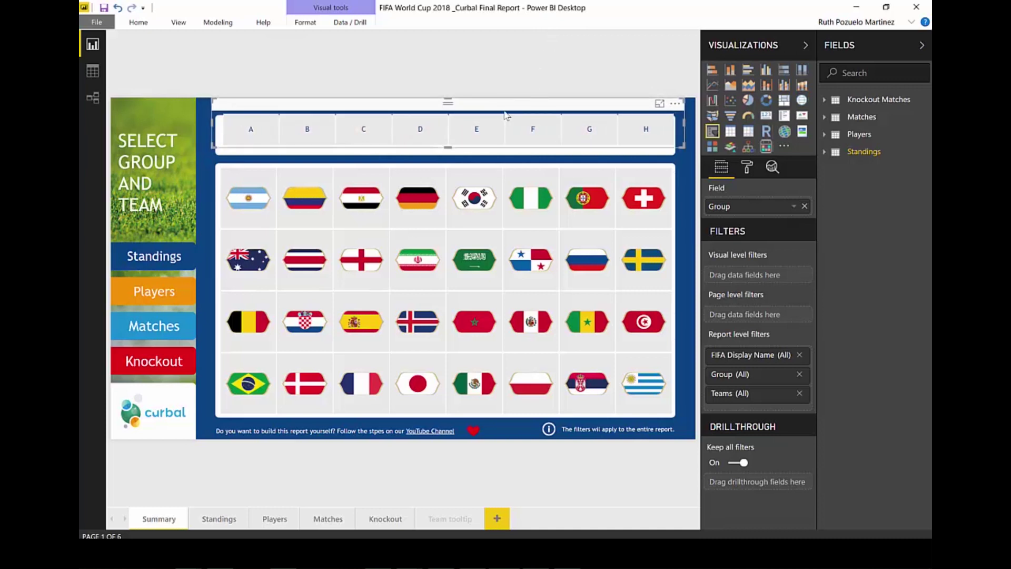
drag(503, 114, 496, 120)
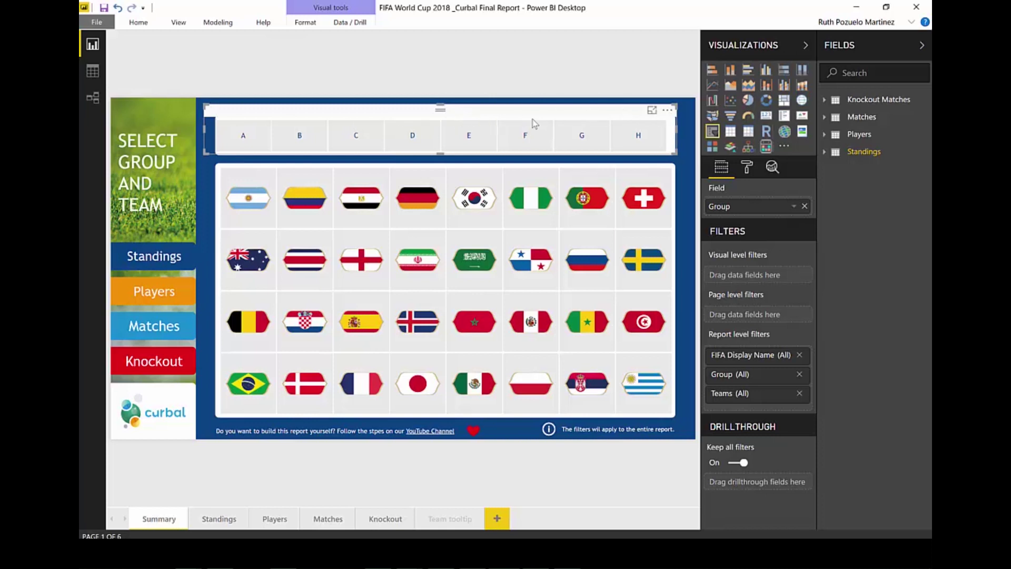
Enable 'Use the modern visual header with updated styling options' in the report settings and confirm
click(96, 22)
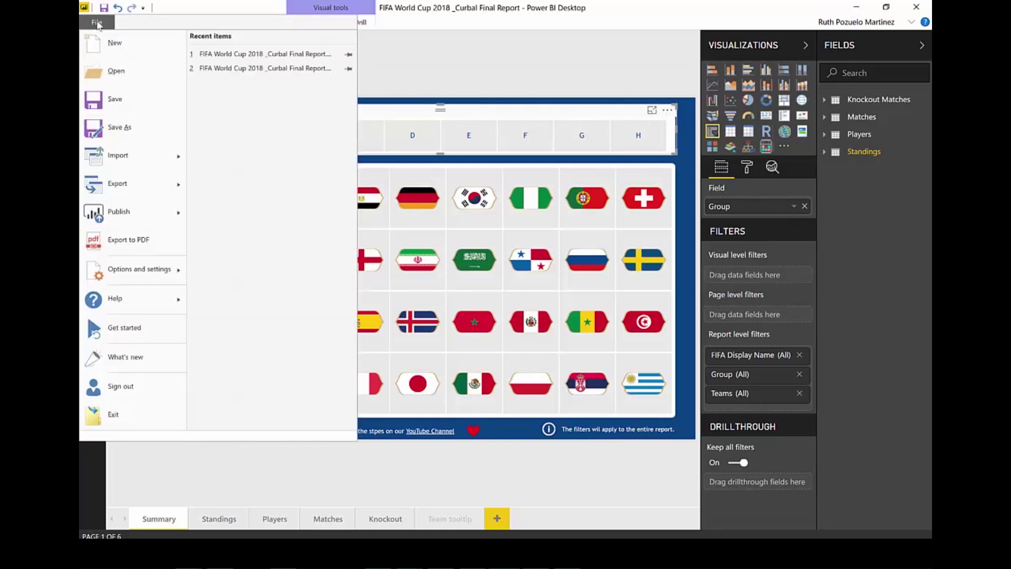
mouse_move(158, 278)
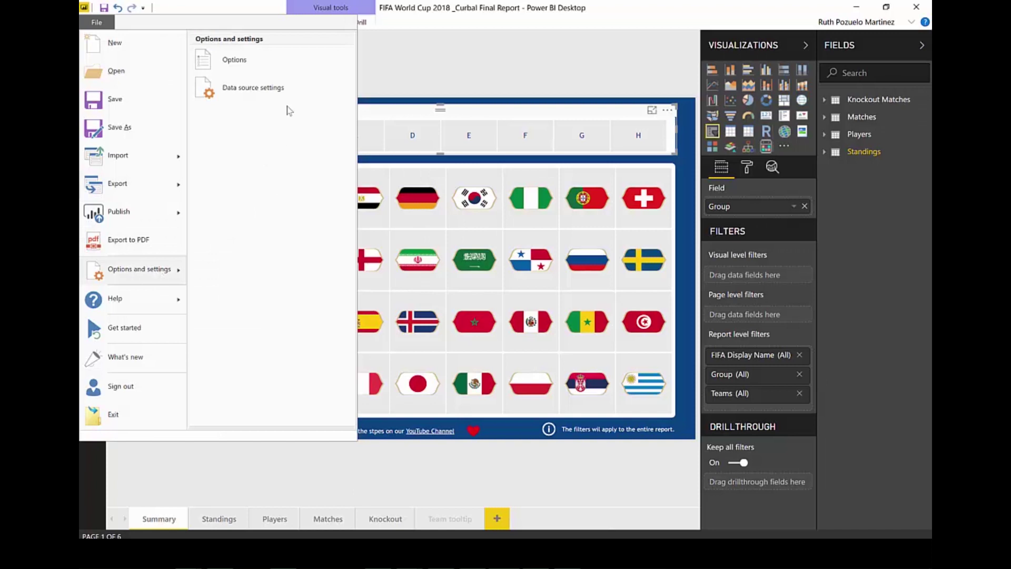
key(Escape)
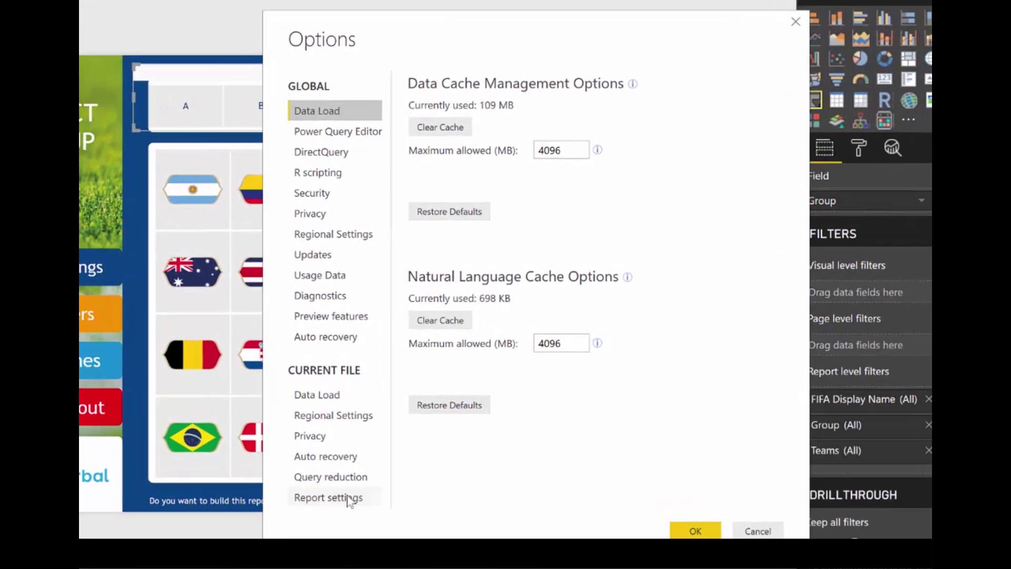
click(348, 499)
click(425, 187)
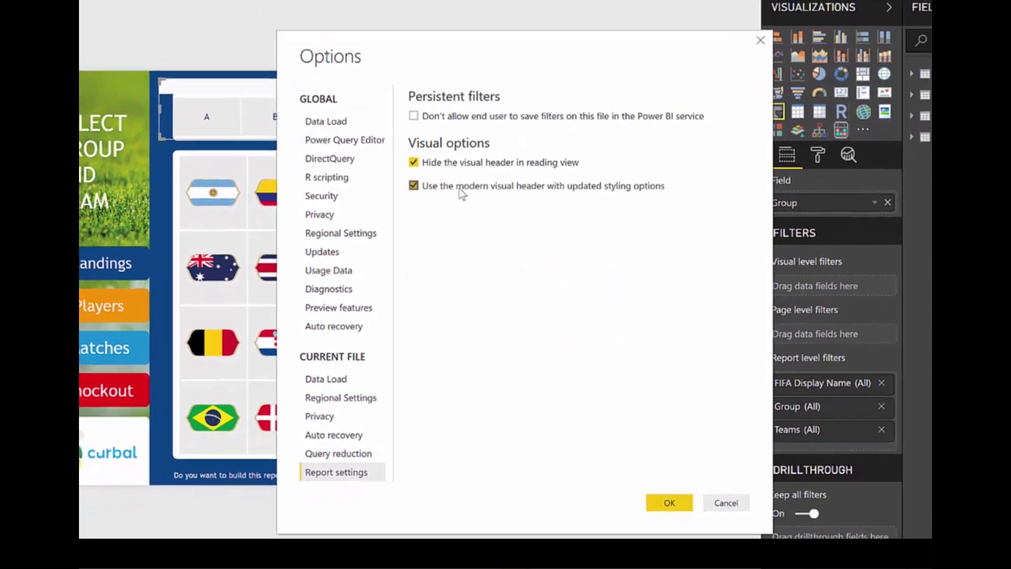
click(670, 502)
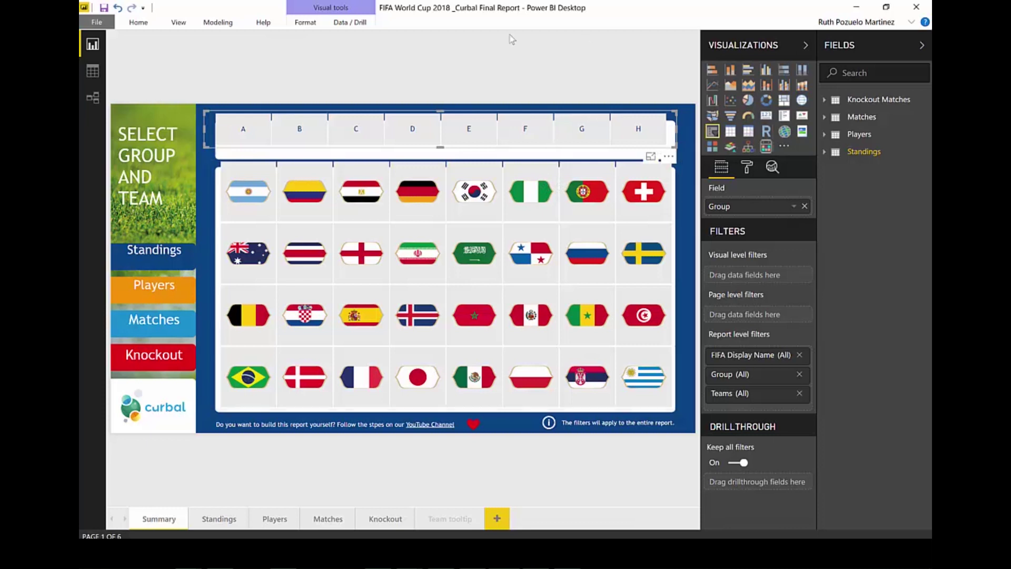
Select the team flags visual and the A–H group slicer to show their visual headers
click(579, 171)
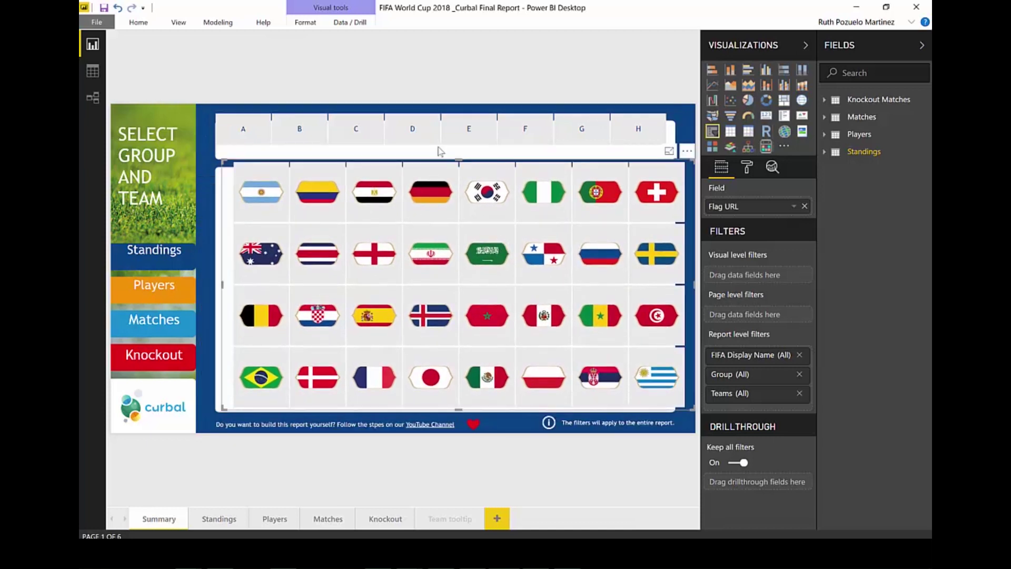
click(211, 137)
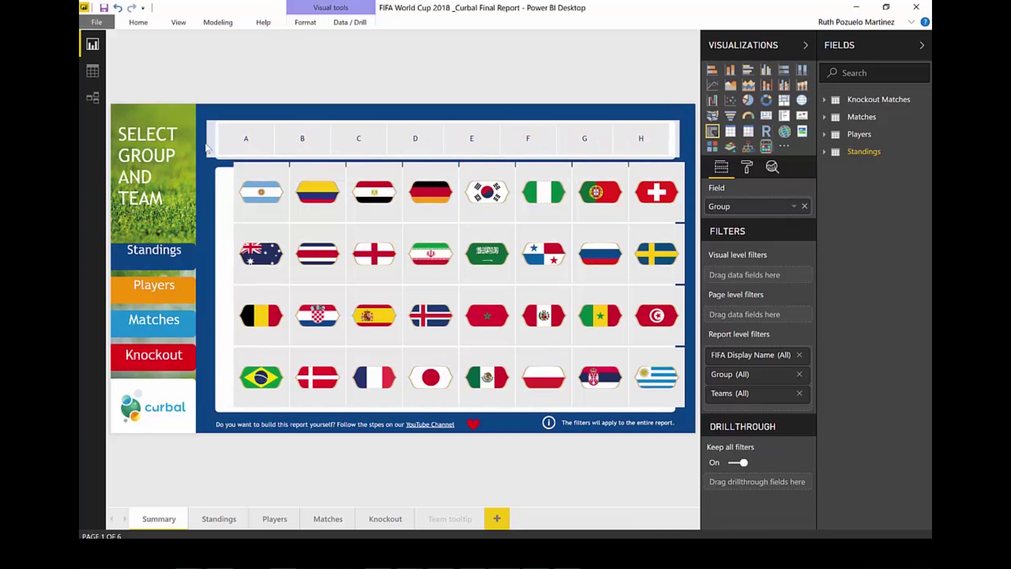
click(220, 194)
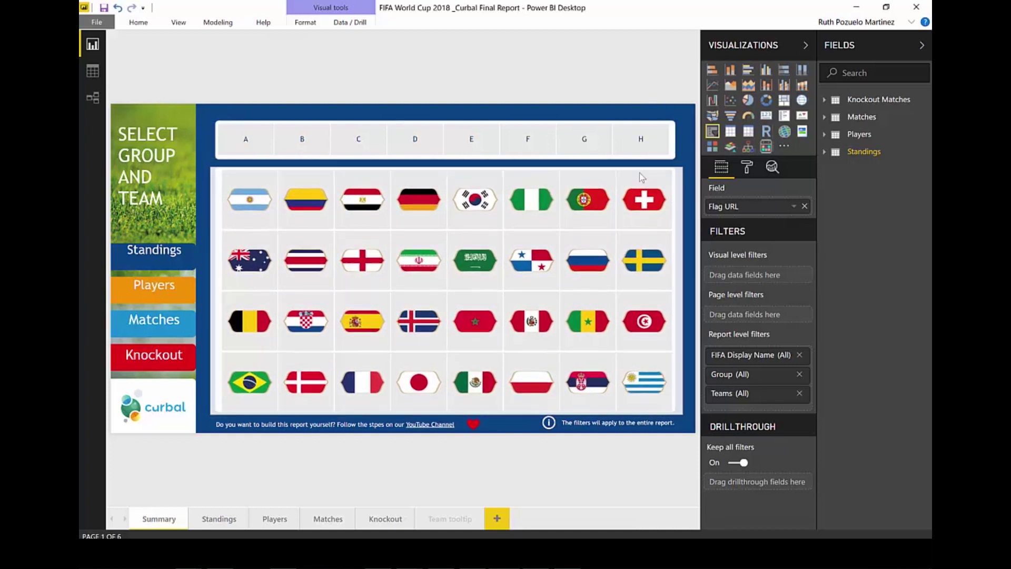
Select the Standings, Players, Matches and Knockout navigation buttons, then go to the Standings page
ctrl+click(154, 253)
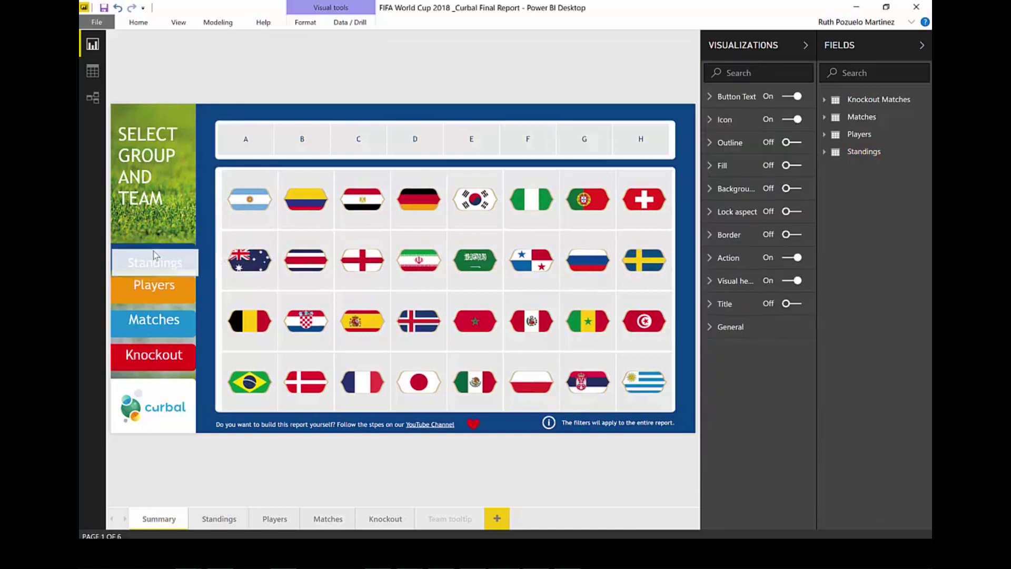
click(163, 289)
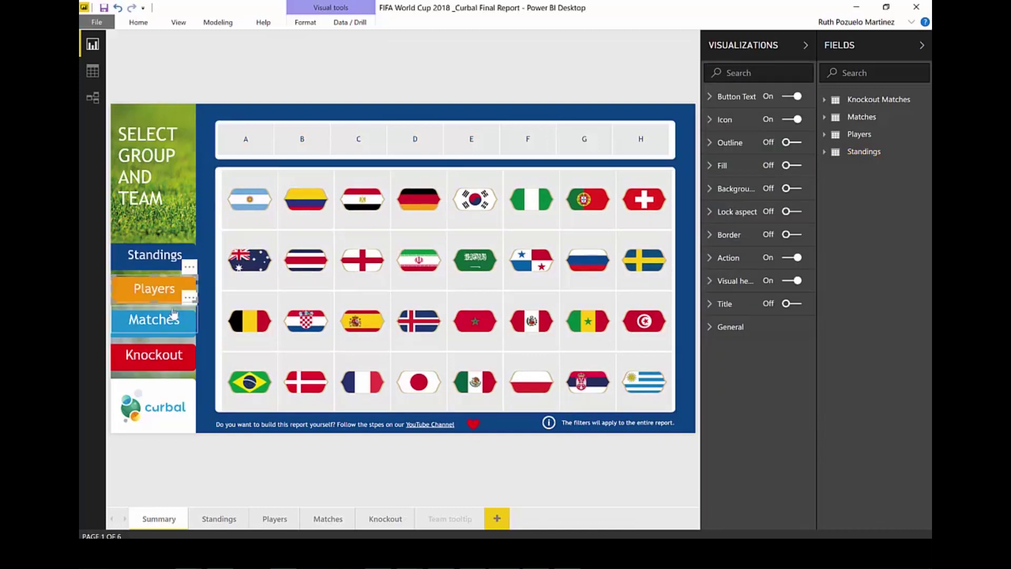
click(180, 314)
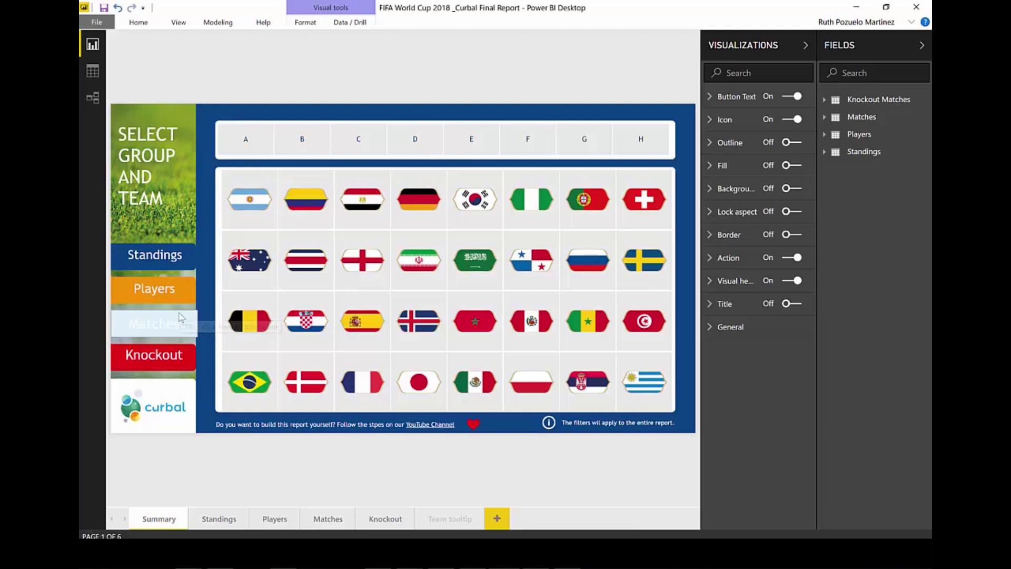
click(167, 349)
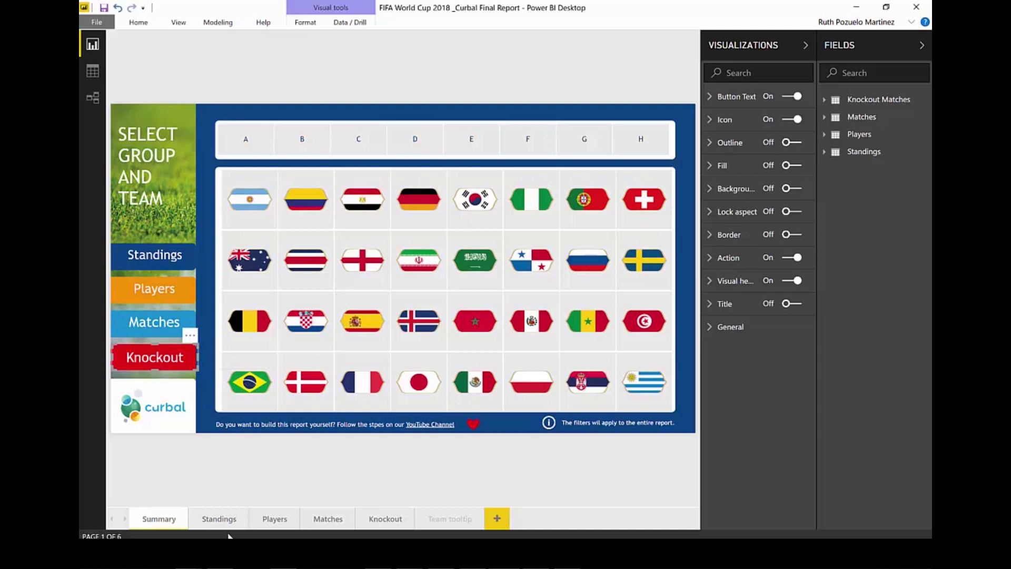
click(221, 518)
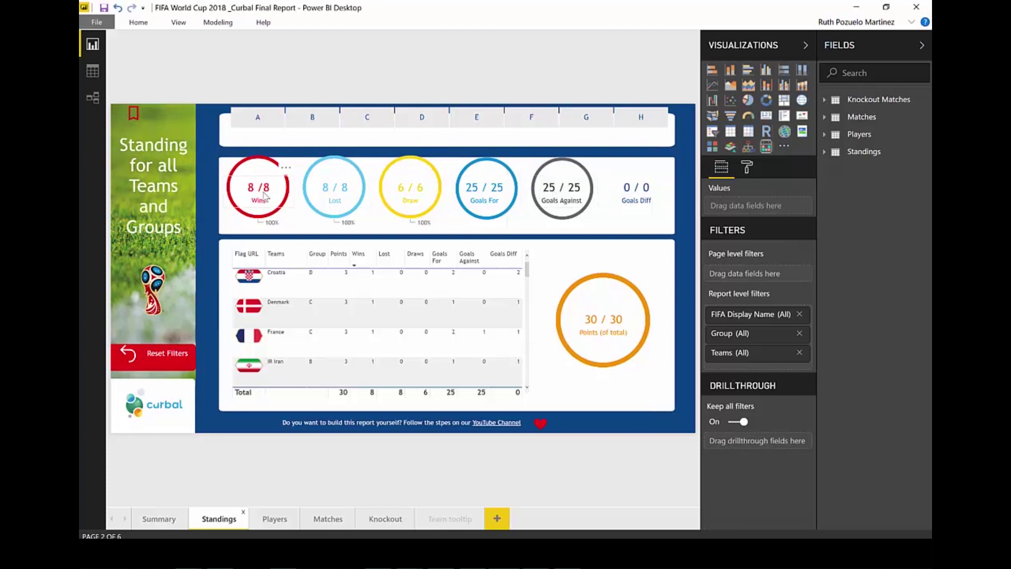
Nudge the Standings page's A–H group slicer slightly lower, next to the Wins donut
click(261, 167)
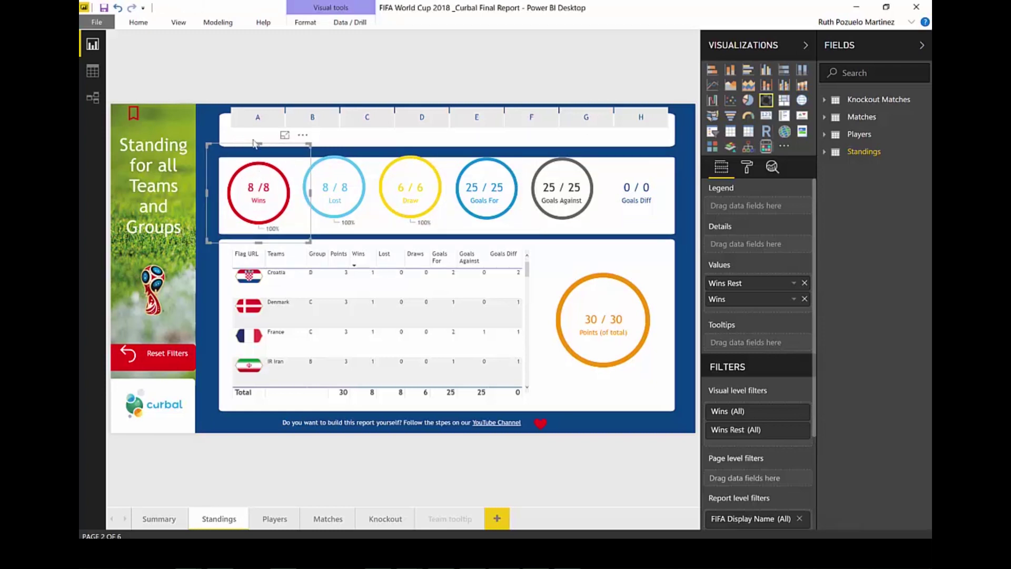
click(252, 109)
drag(251, 108, 247, 118)
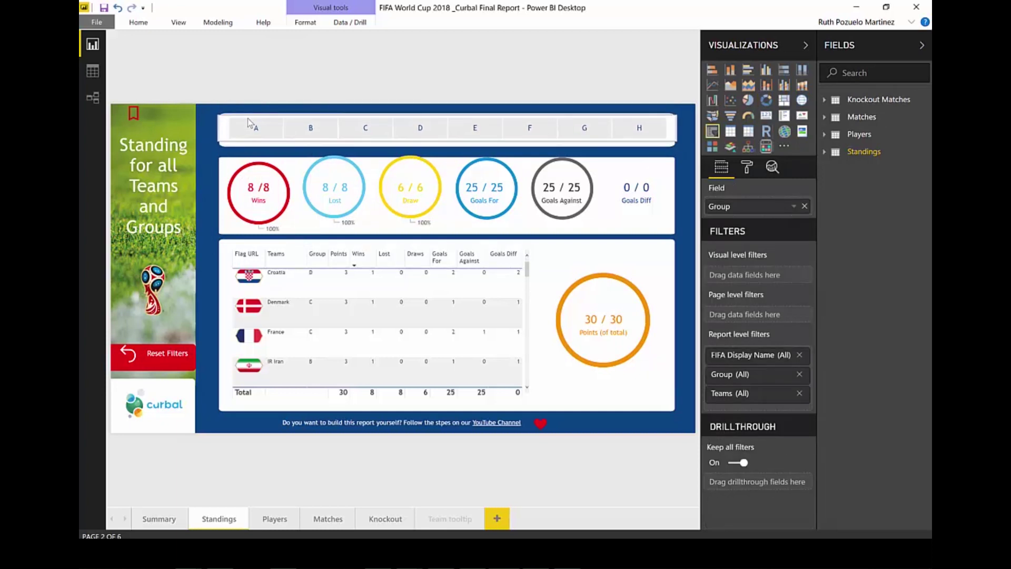
click(272, 189)
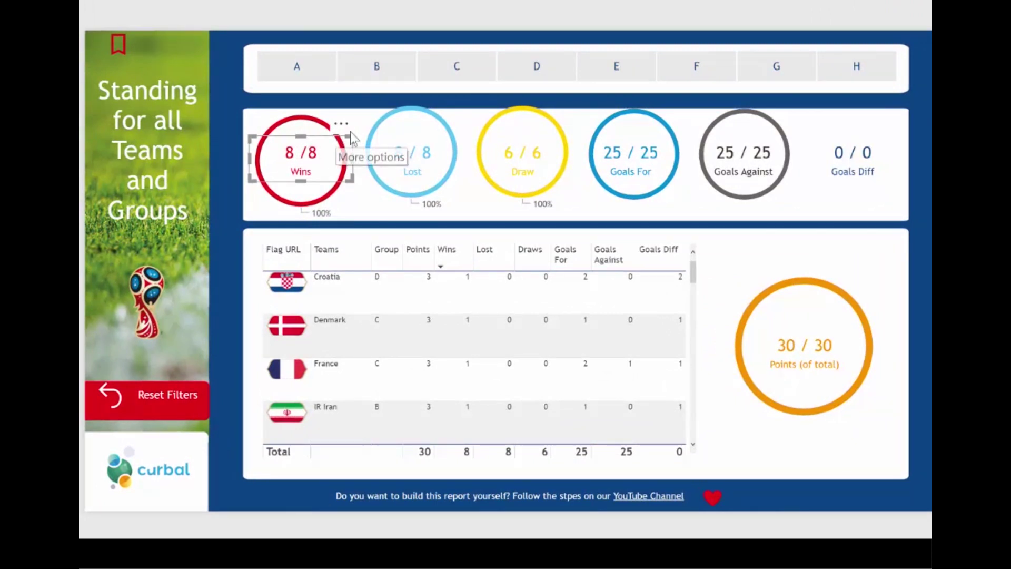
mouse_move(340, 138)
mouse_down()
mouse_move(342, 155)
mouse_move(338, 140)
mouse_up()
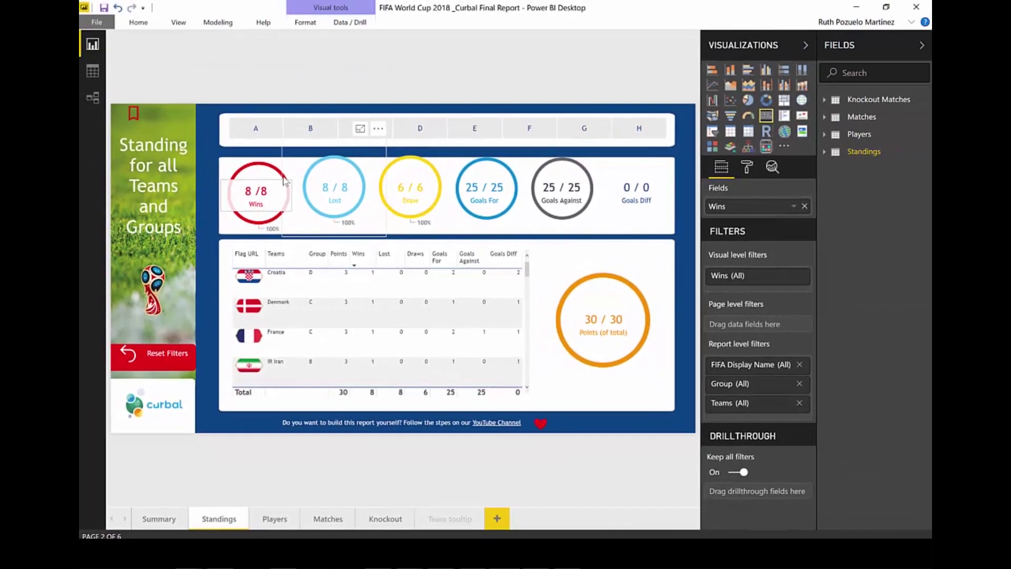
Give the Wins donut's visual header a dark blue background
drag(285, 180, 260, 173)
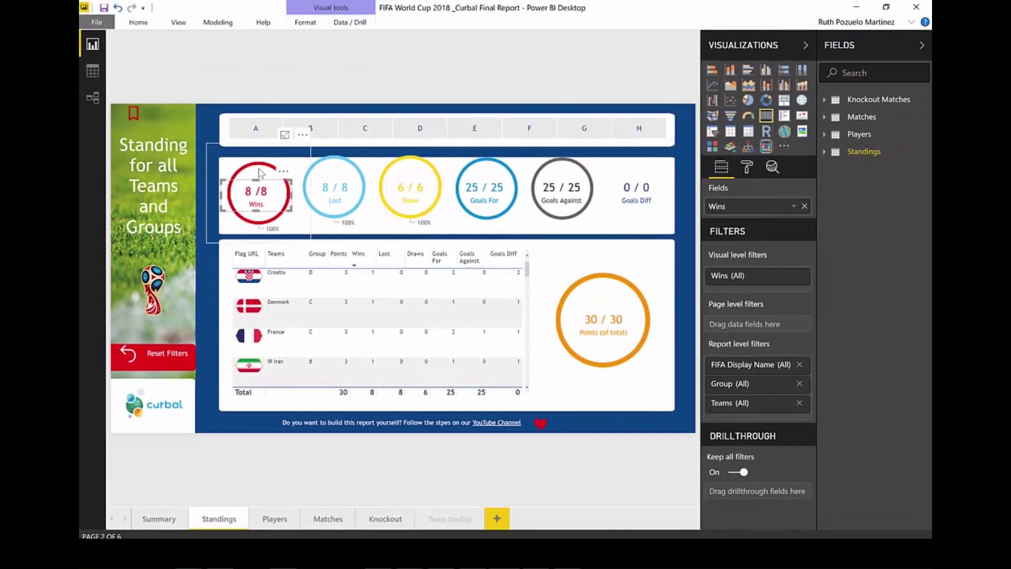
click(747, 168)
click(729, 399)
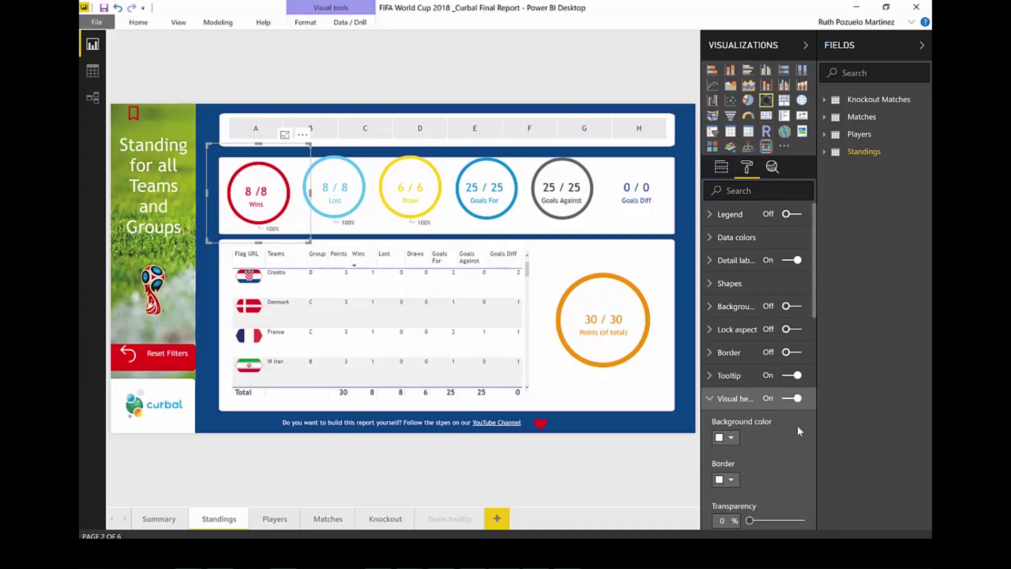
scroll(791, 429, down, 4)
click(735, 250)
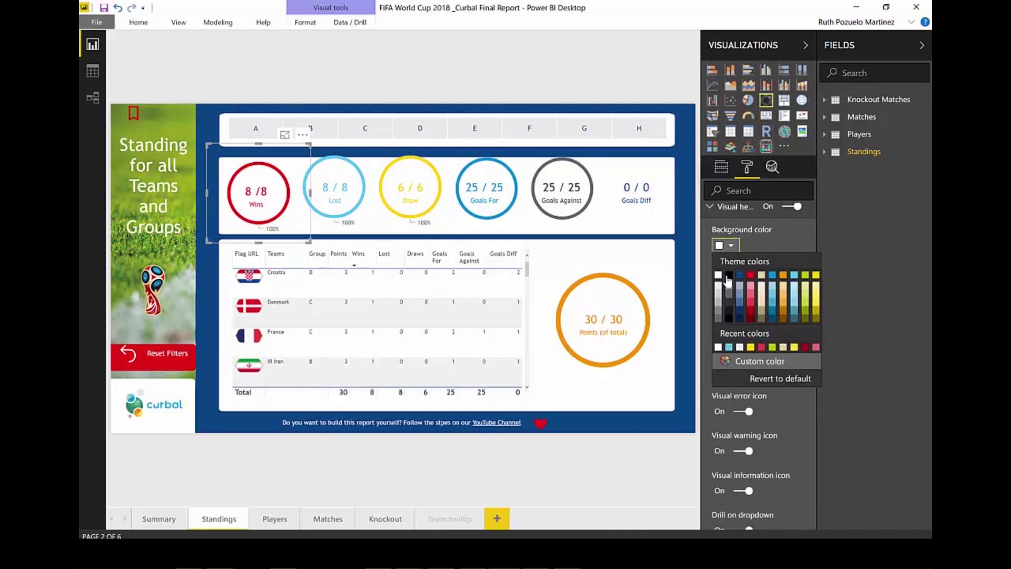
click(744, 278)
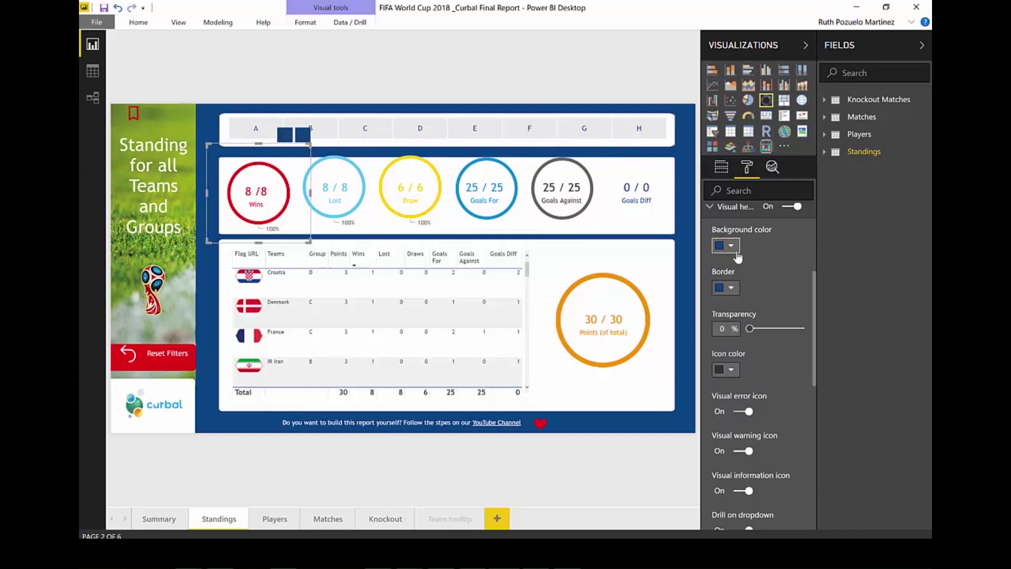
Make the Wins header icons white after trying light gold and light blue, keeping focus mode on
click(730, 370)
click(786, 270)
scroll(784, 369, down, 5)
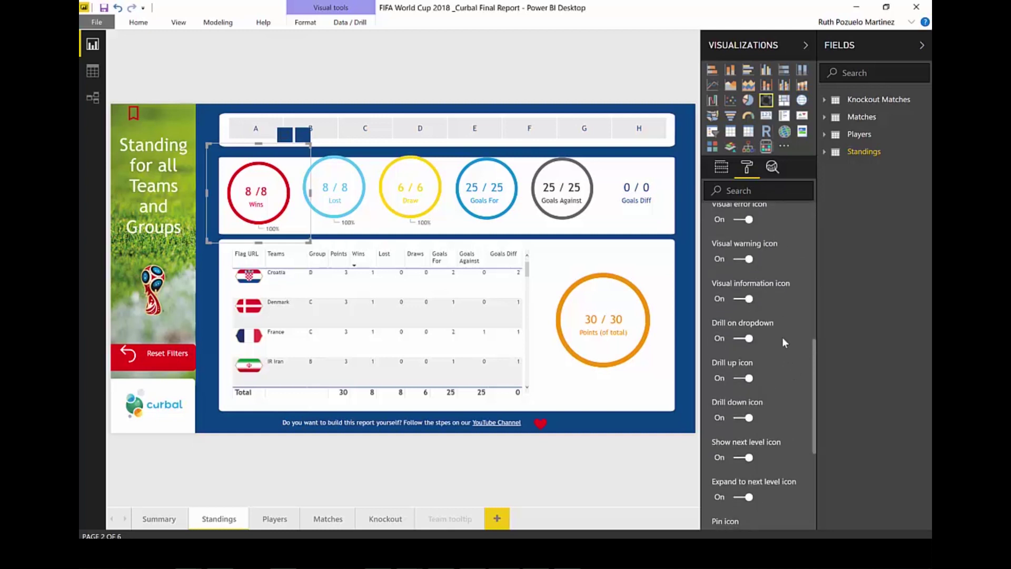
scroll(766, 383, down, 5)
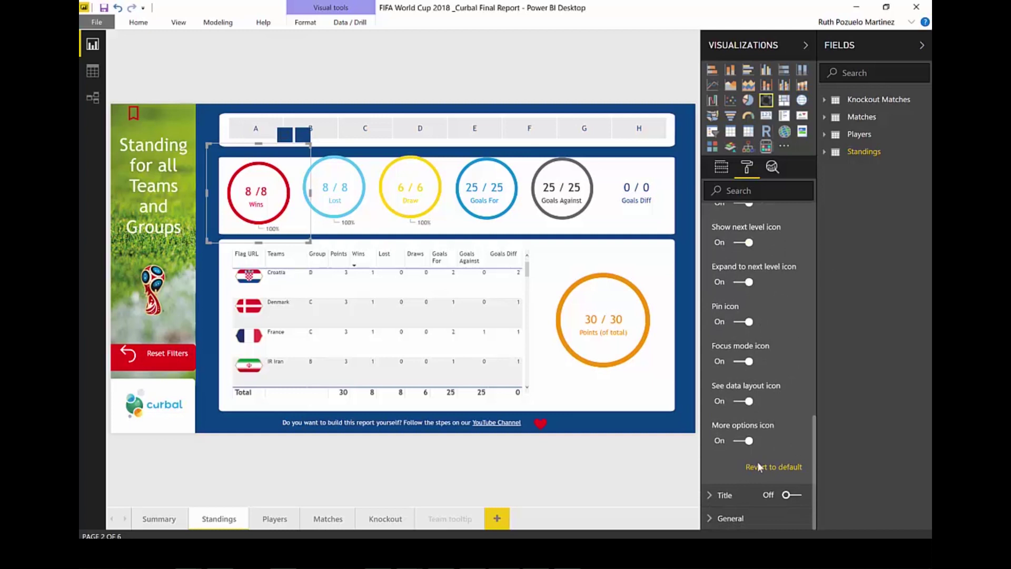
click(747, 361)
click(747, 361)
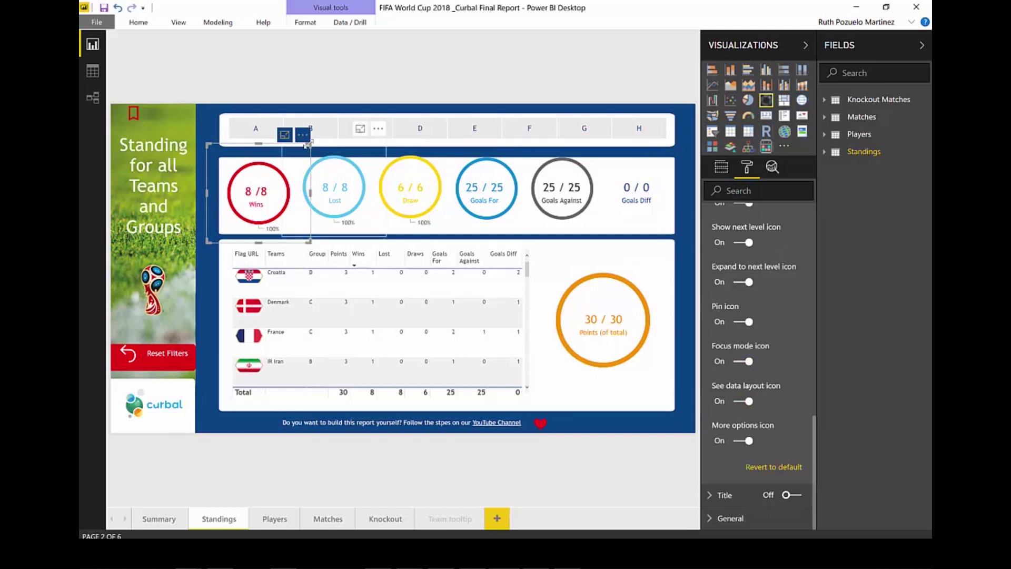
scroll(722, 273, up, 5)
click(730, 218)
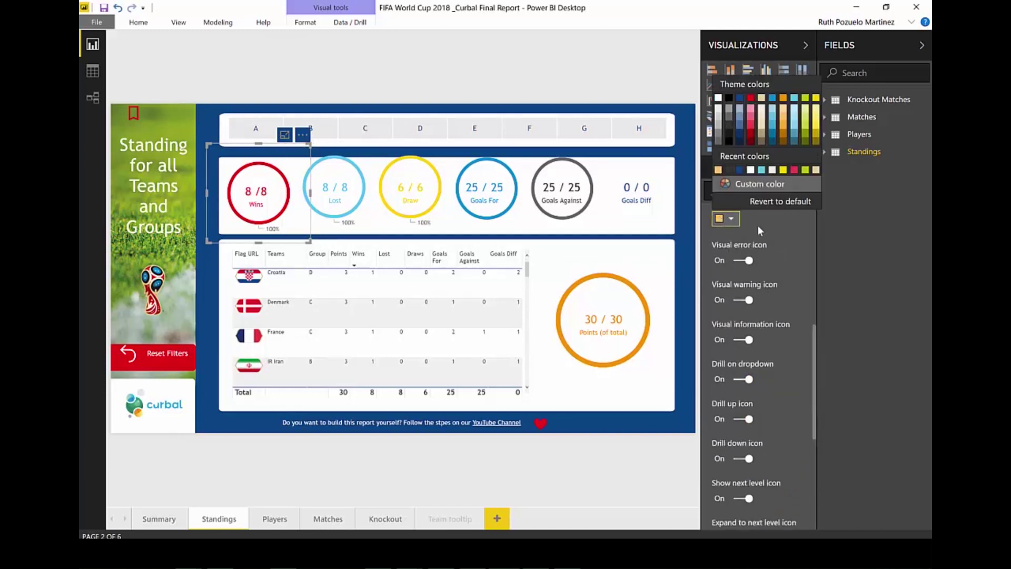
click(761, 169)
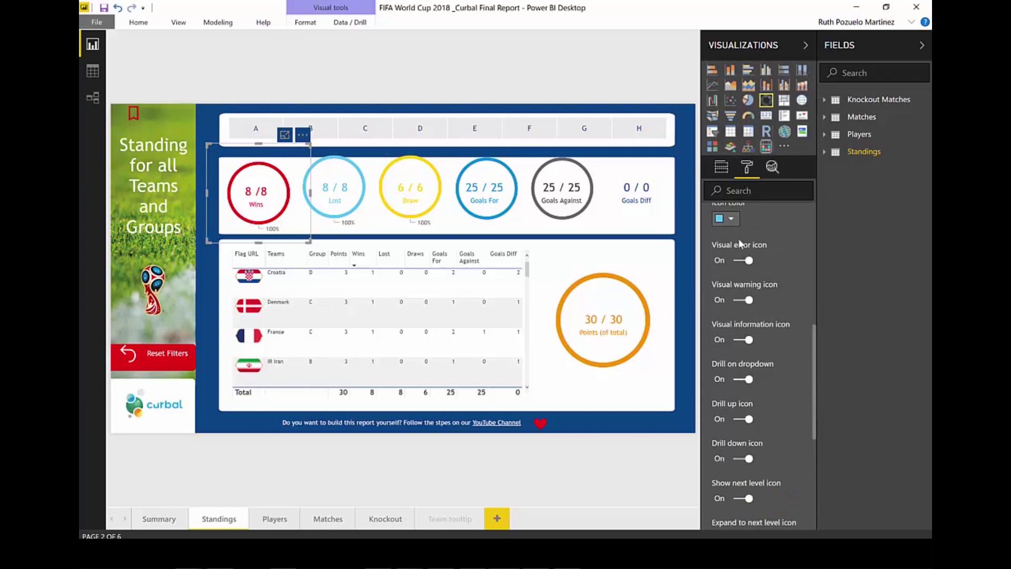
click(731, 220)
click(719, 98)
click(605, 253)
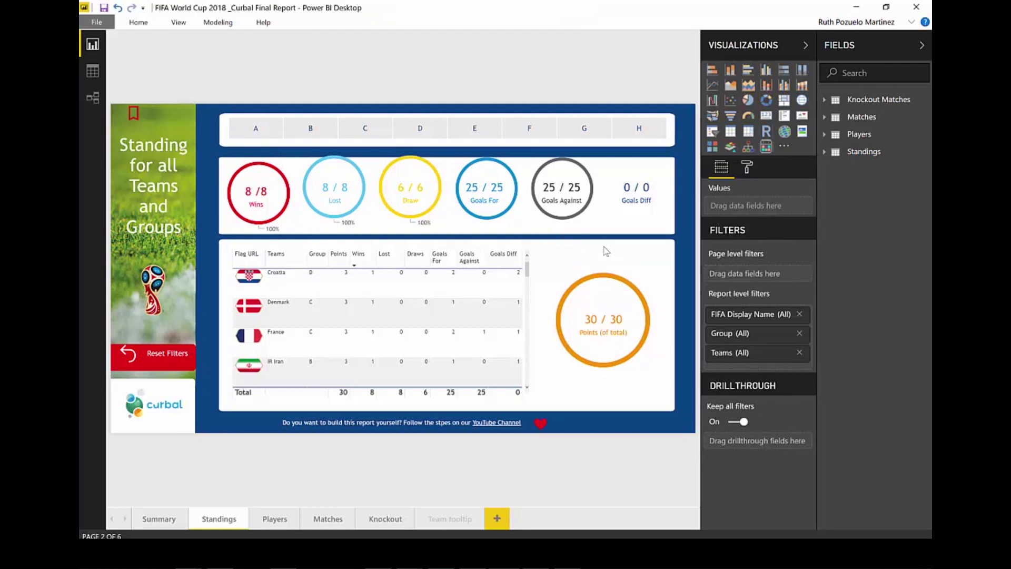
click(142, 353)
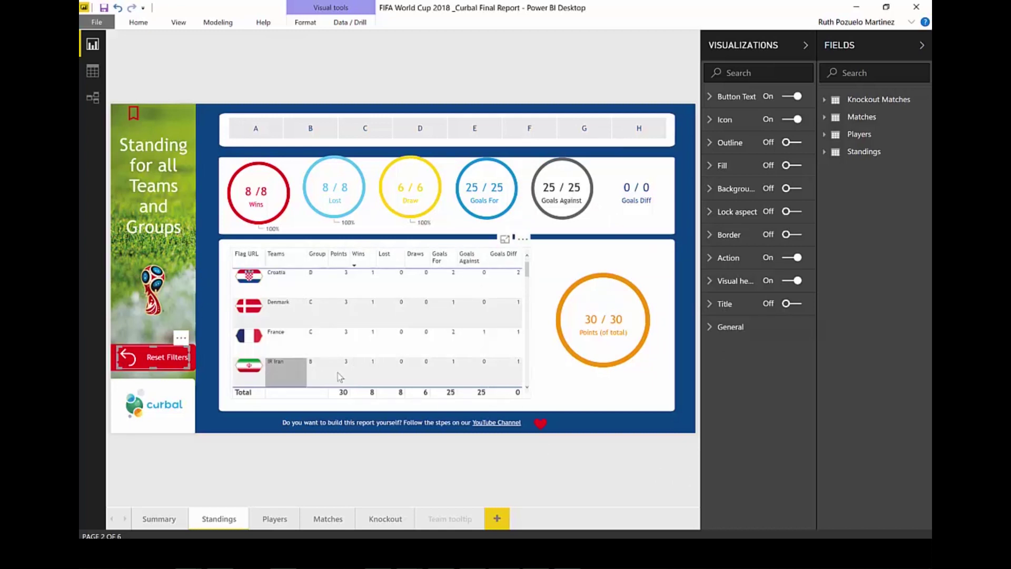
click(452, 519)
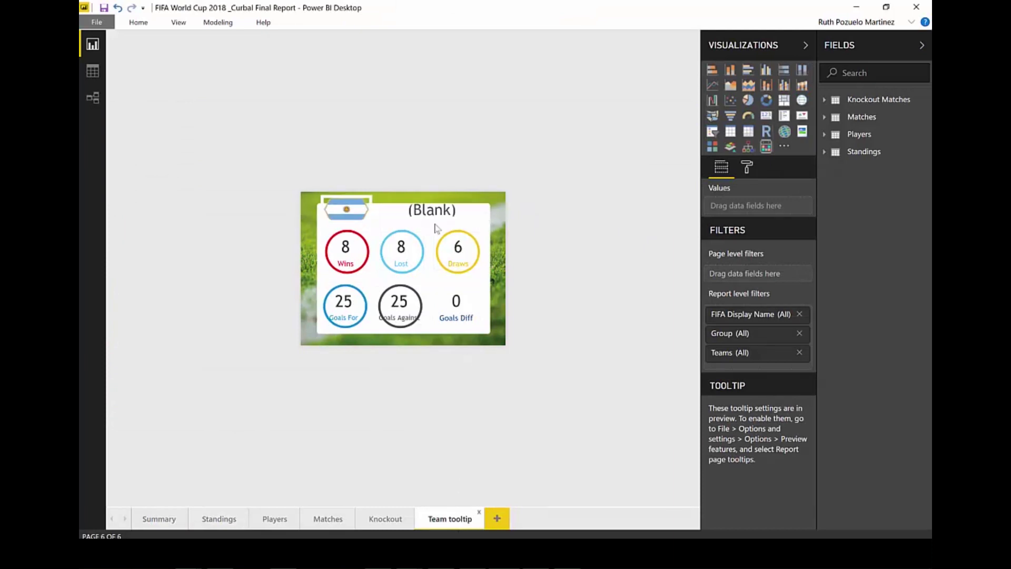
click(273, 520)
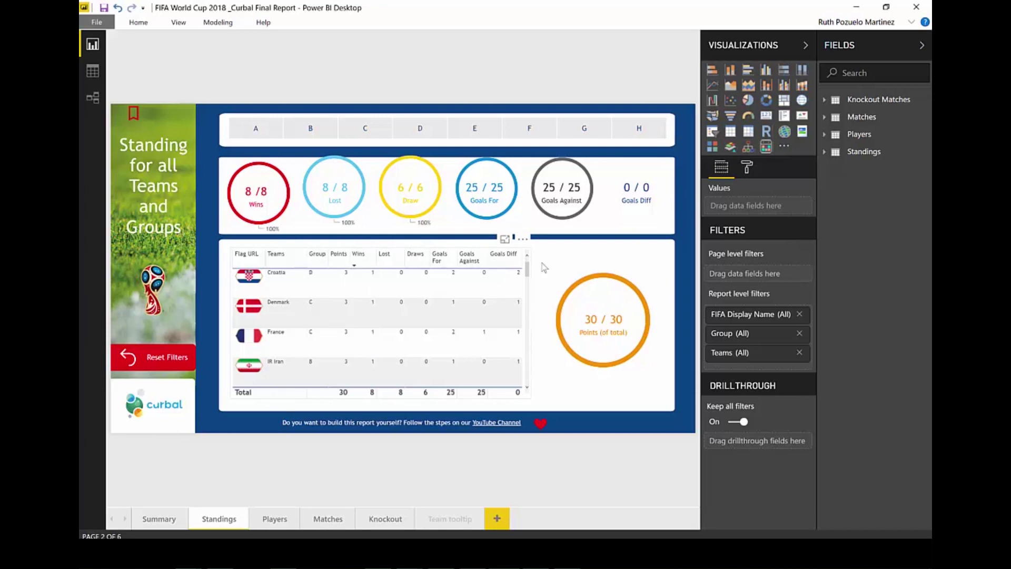
click(423, 302)
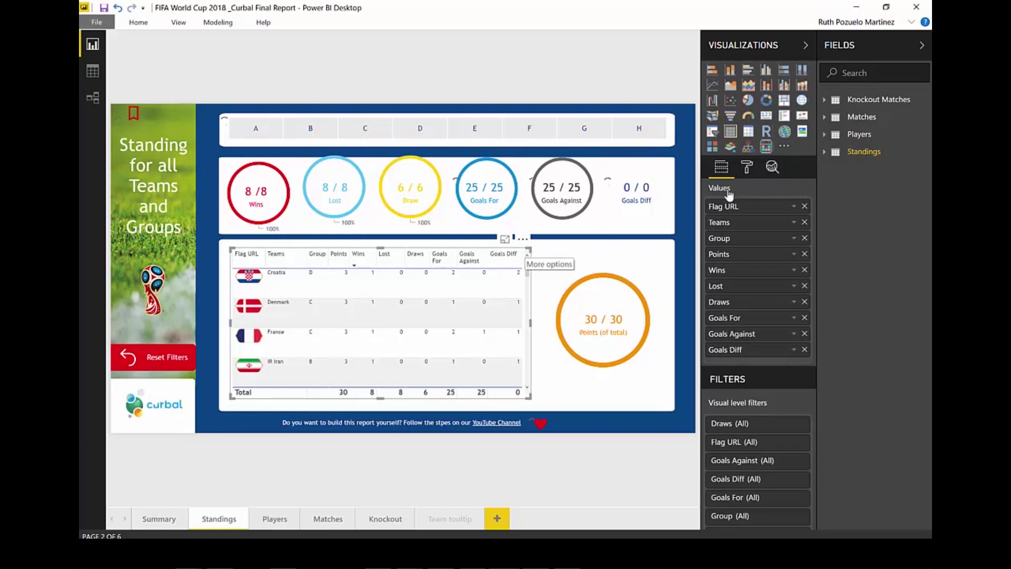
Turn on tooltips for the standings table and expand its tooltip settings
click(748, 172)
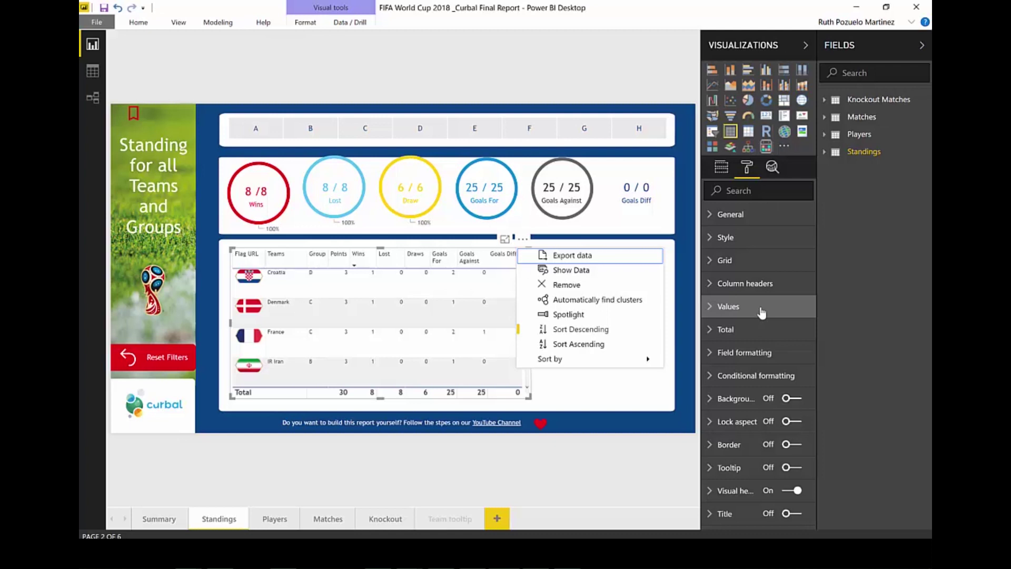
click(791, 468)
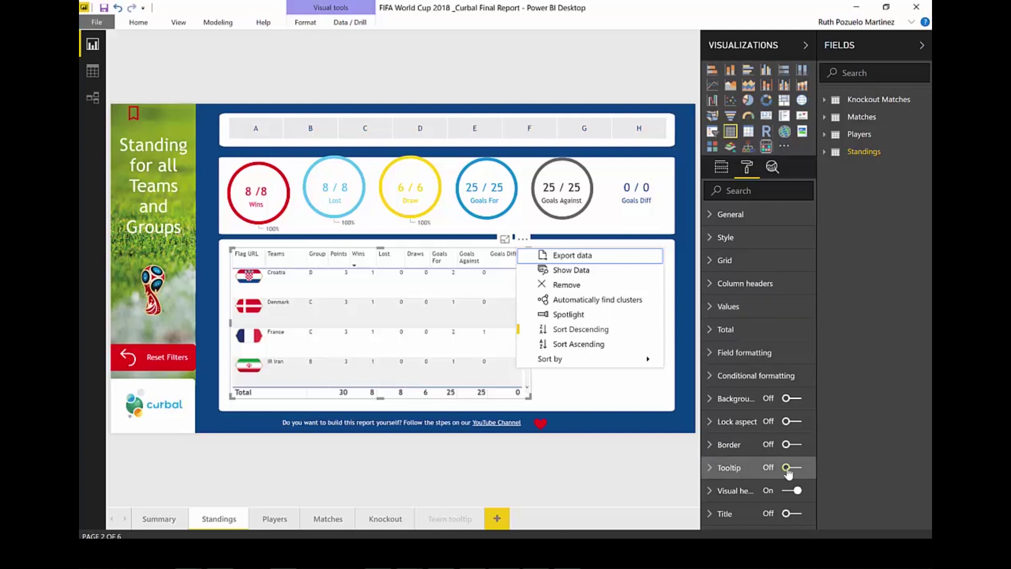
click(721, 468)
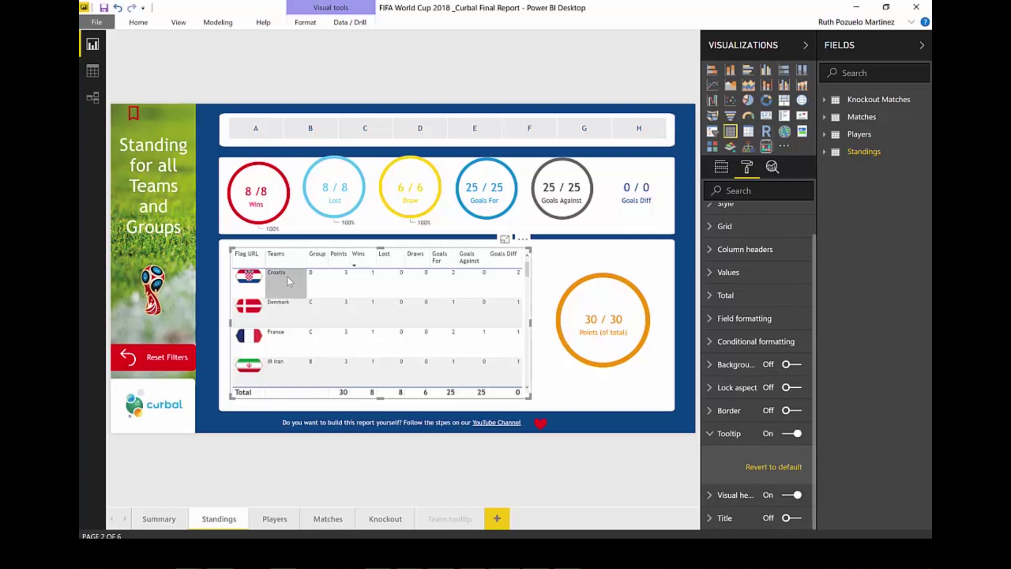
Sort the standings table by Wins, then add a new blank report page
mouse_move(286, 276)
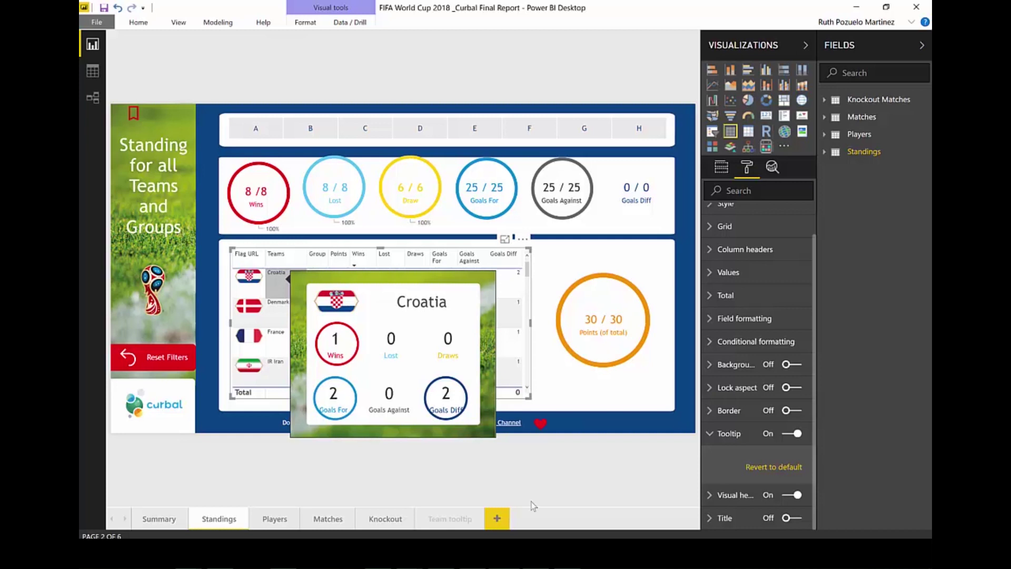
click(523, 239)
mouse_move(559, 361)
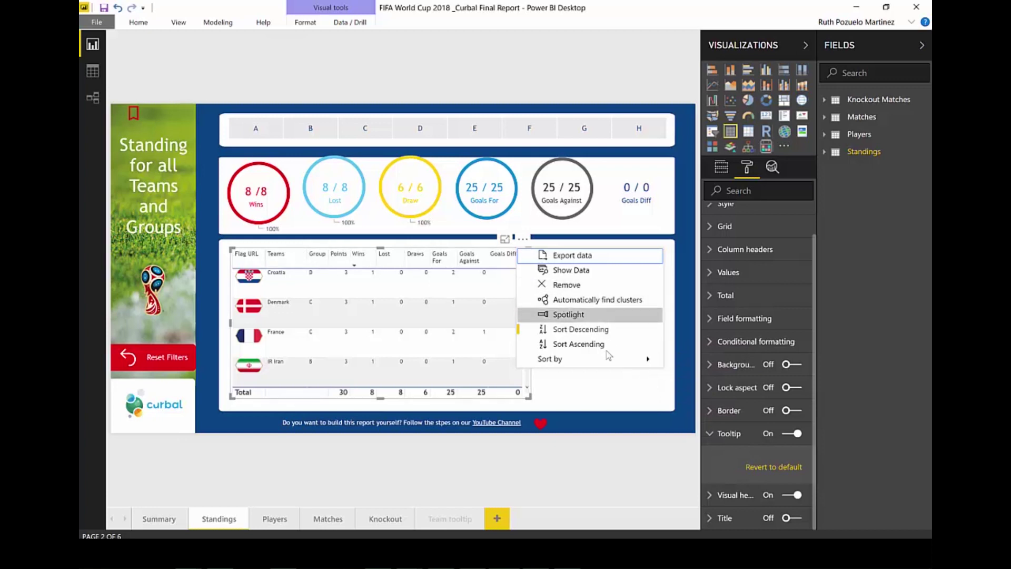
mouse_move(652, 360)
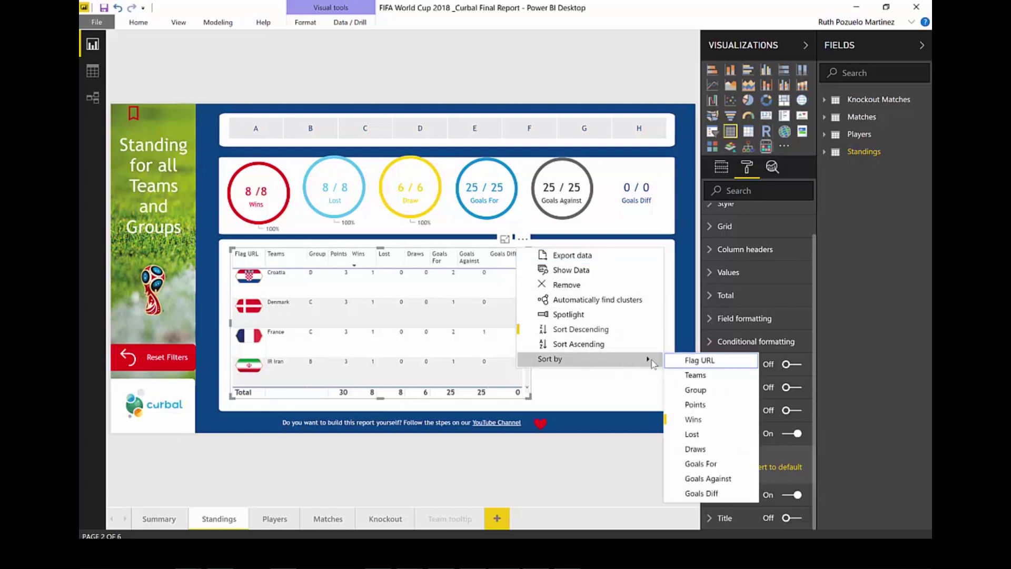
click(725, 420)
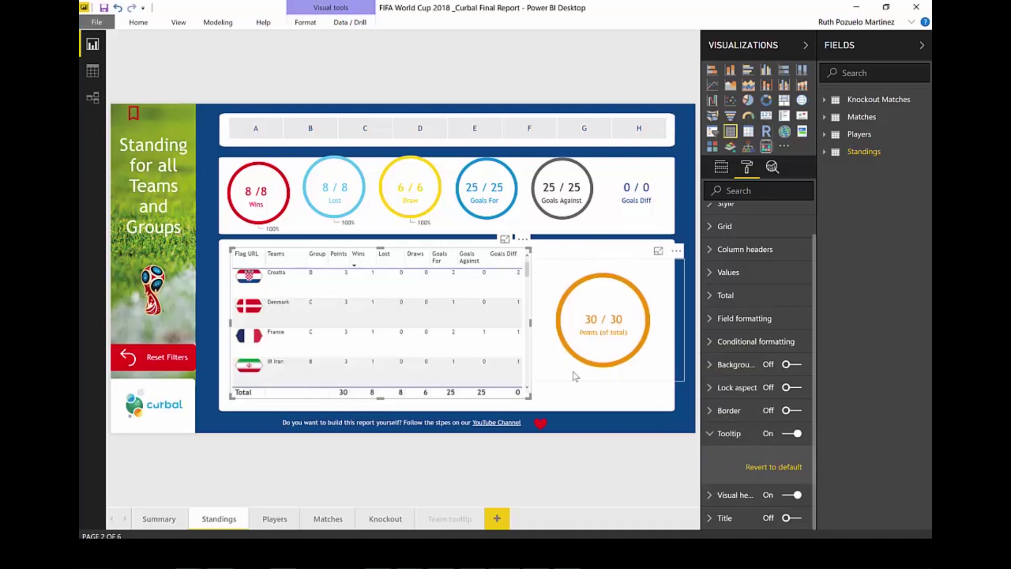
click(497, 520)
Turn the Players Club field into a slicer on the new page and pick AA Gent, AaB, Aberdeen
click(843, 135)
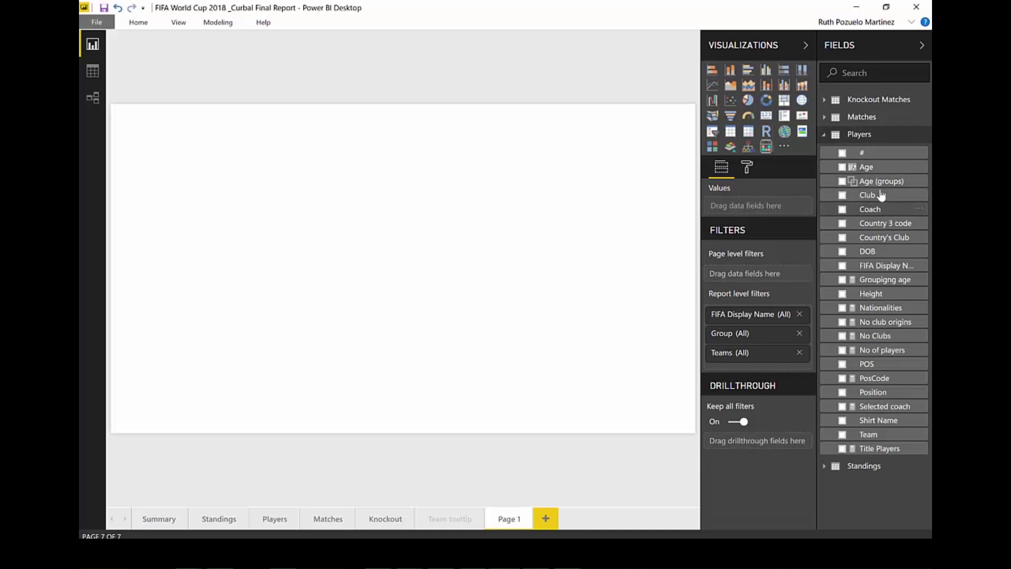
drag(882, 196, 463, 202)
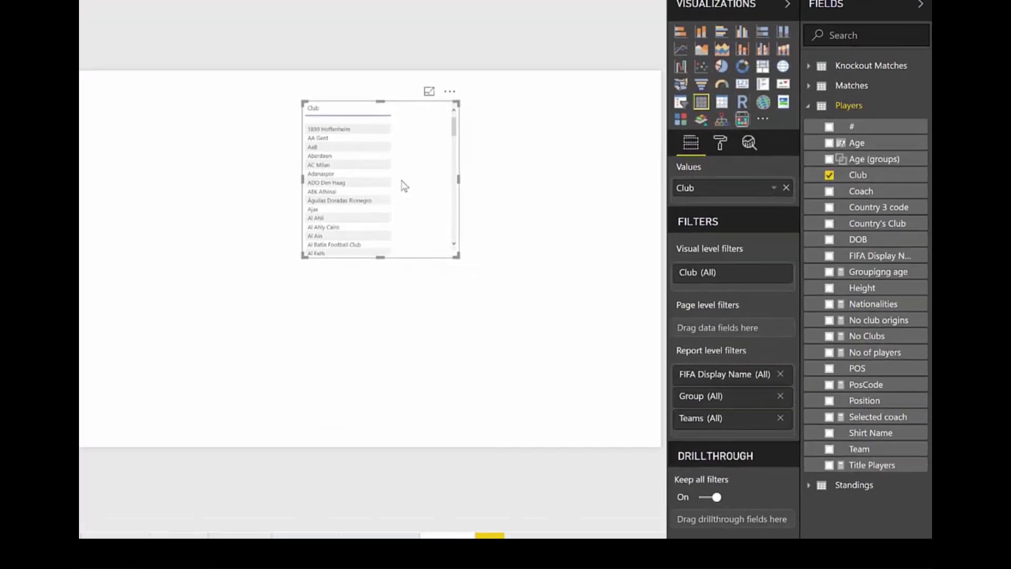
click(680, 102)
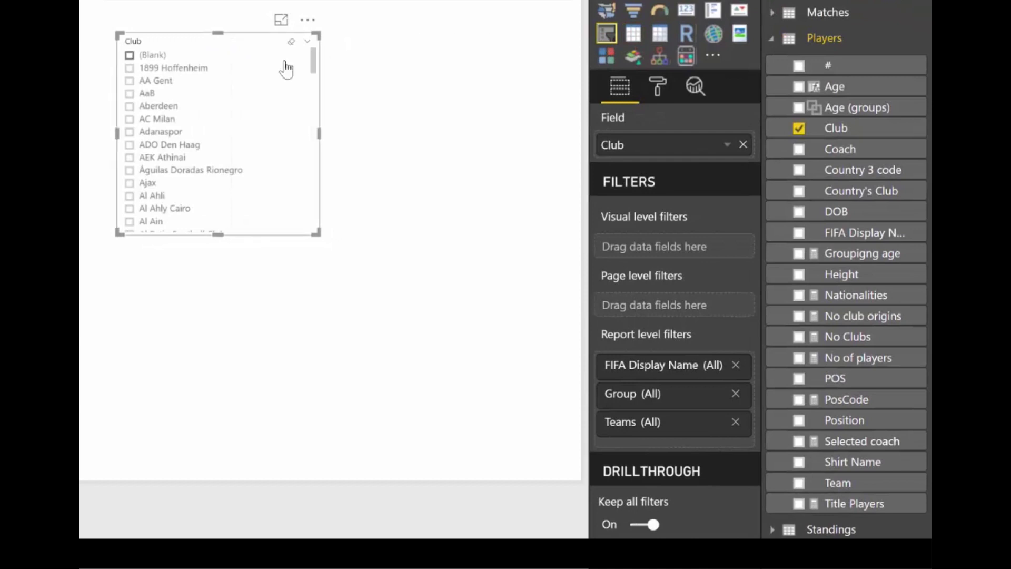
scroll(224, 206, down, 5)
scroll(230, 188, up, 5)
click(155, 81)
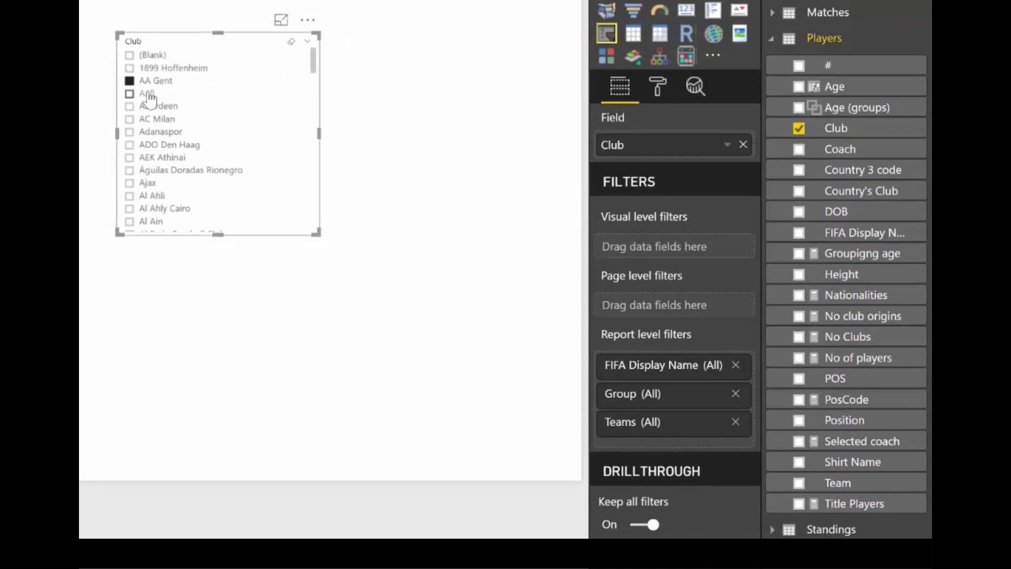
click(147, 93)
click(152, 105)
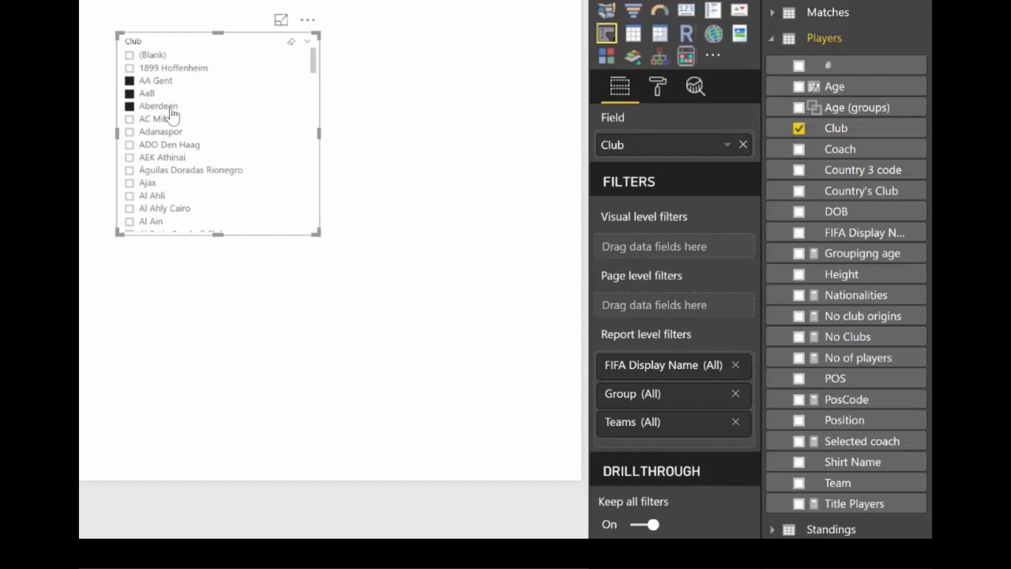
Switch the Club slicer to Dropdown style and select AaB, Aberdeen and AC Milan
click(307, 42)
click(322, 78)
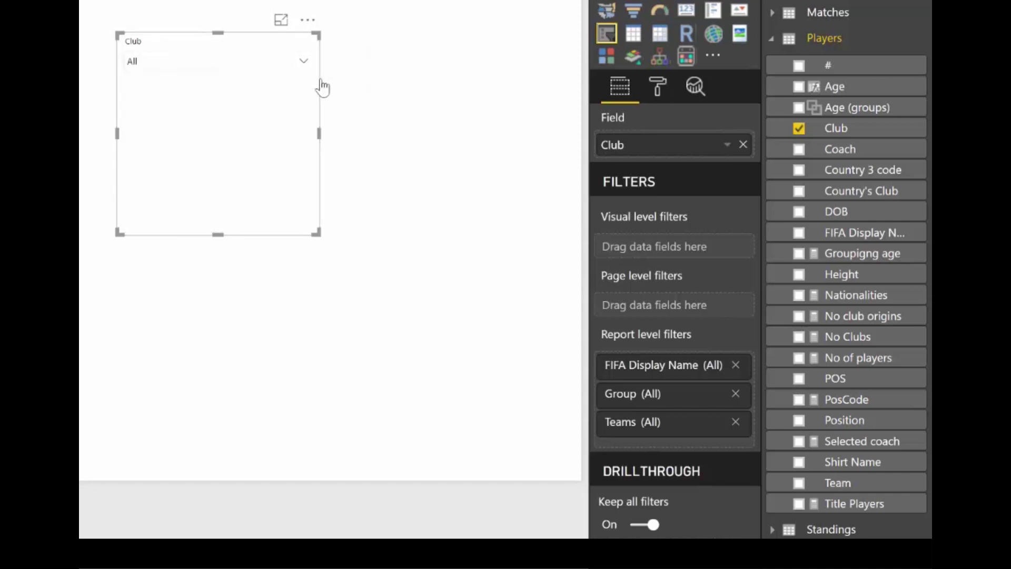
click(213, 62)
click(150, 122)
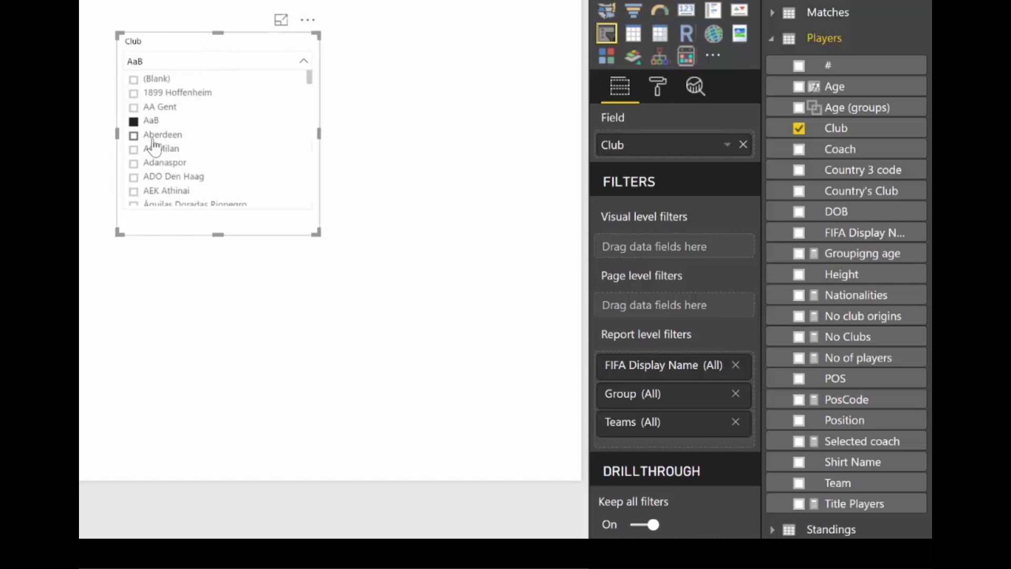
click(153, 137)
click(155, 150)
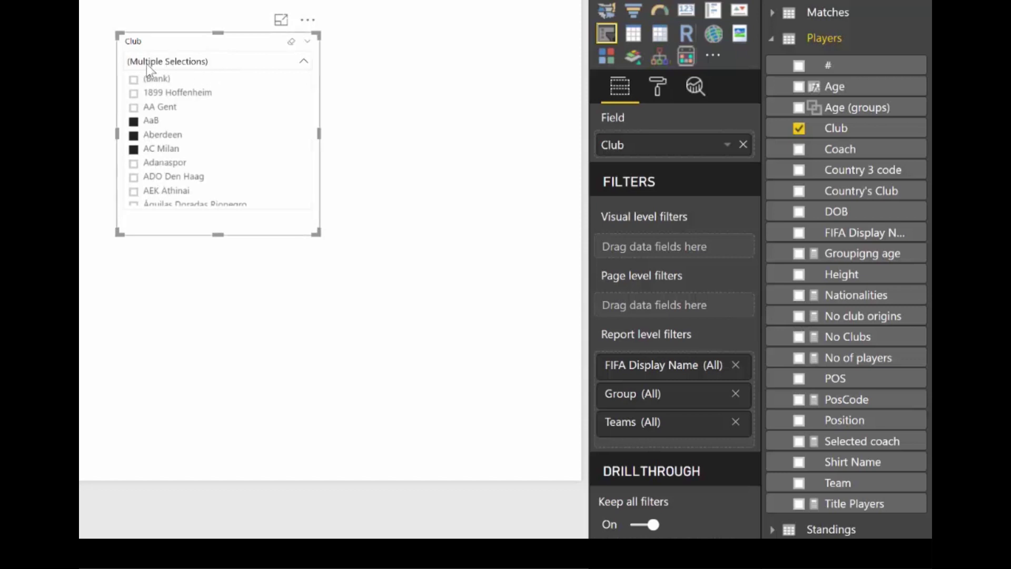
Return the Club slicer to List style, select AaB, Aberdeen and AC Milan, and enlarge it
click(306, 44)
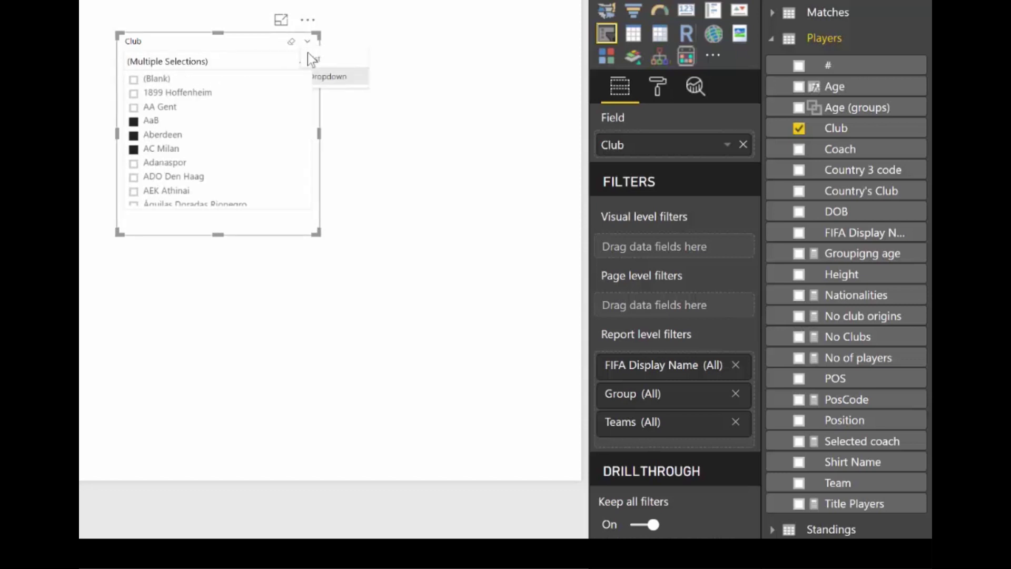
click(324, 67)
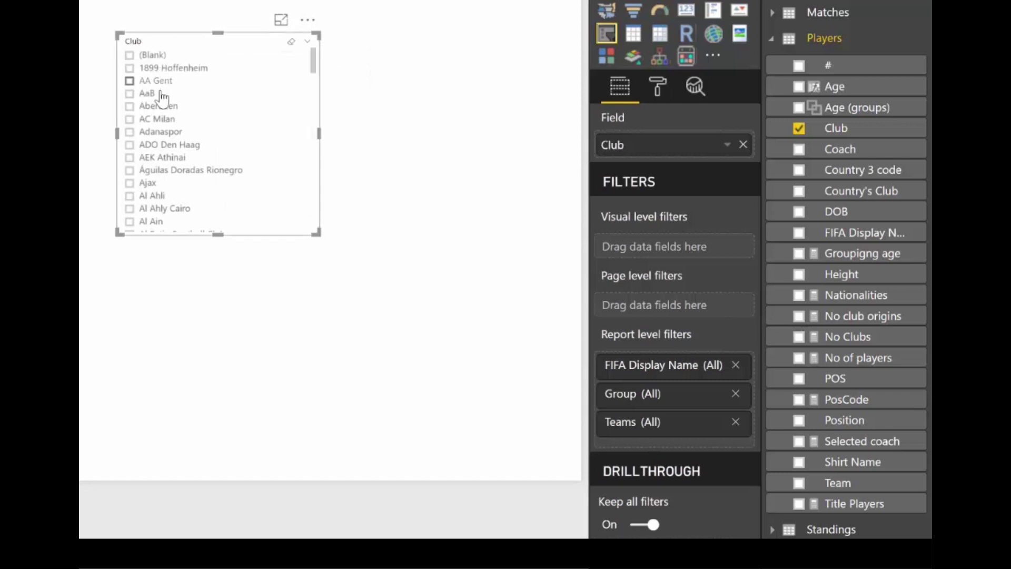
click(158, 94)
click(157, 107)
click(155, 119)
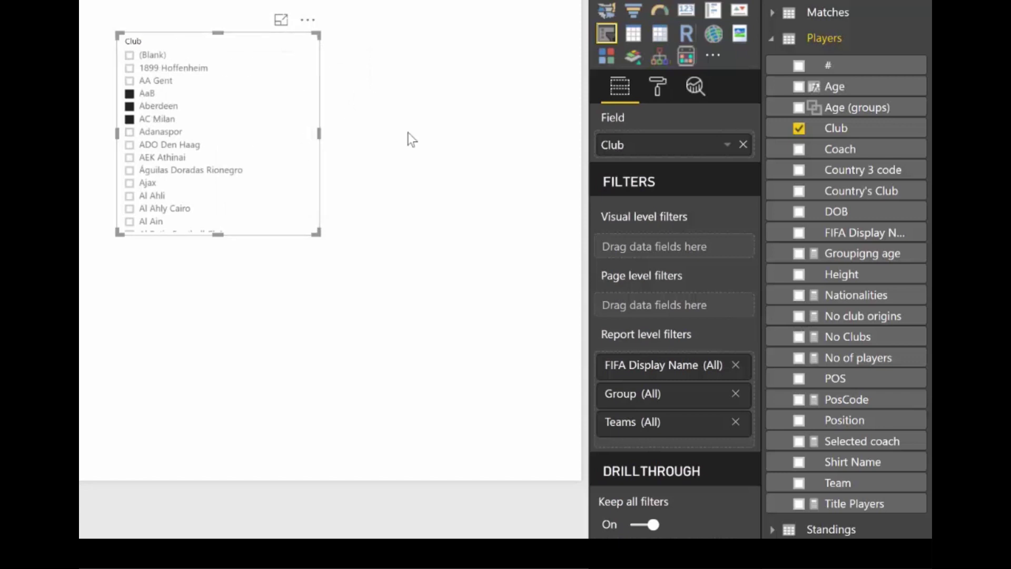
drag(316, 233, 305, 86)
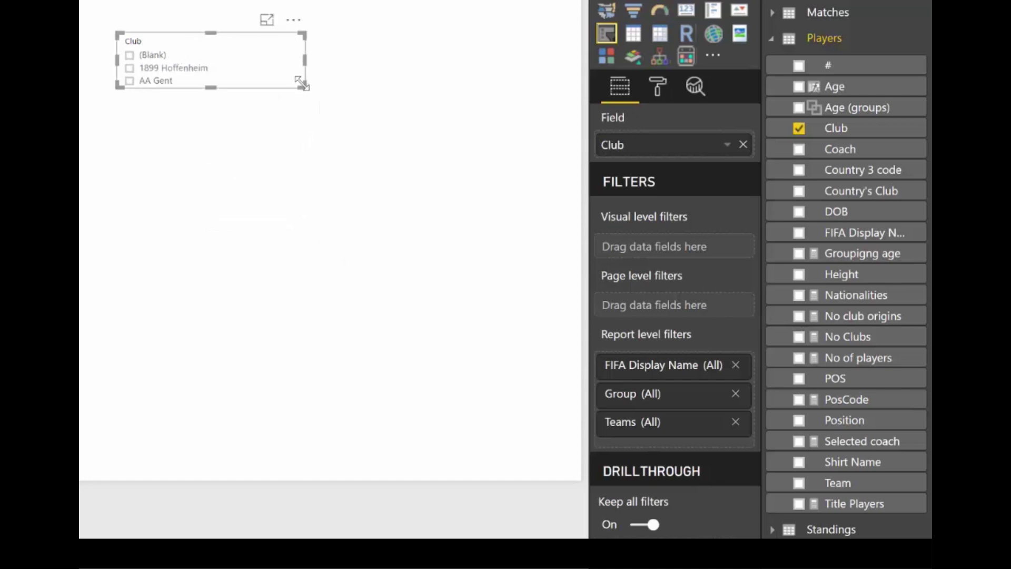
drag(303, 86, 305, 299)
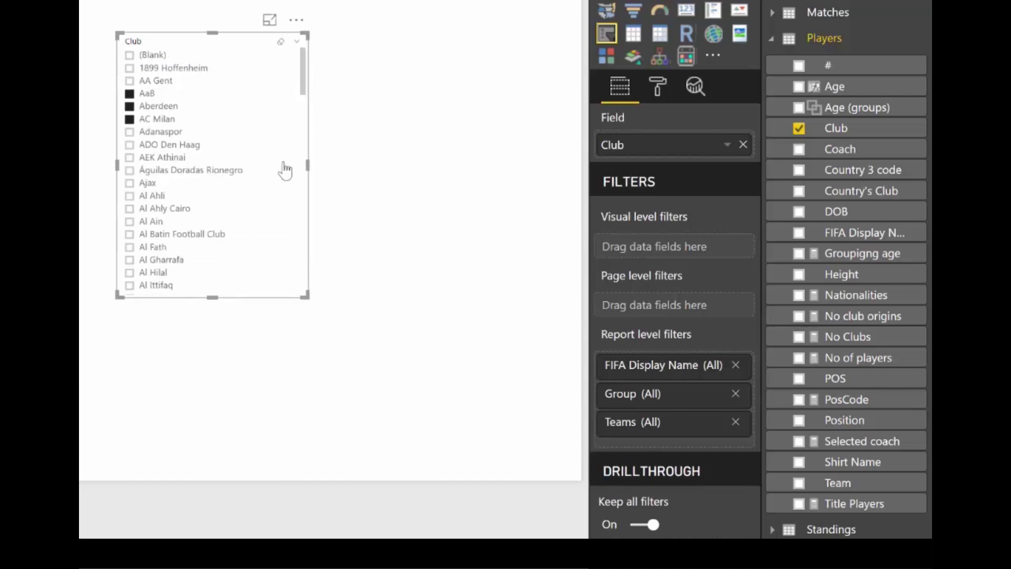
Switch on Filter restatement in the Club slicer header so it shows 'Club (Multiple Selections)'
click(657, 85)
click(611, 260)
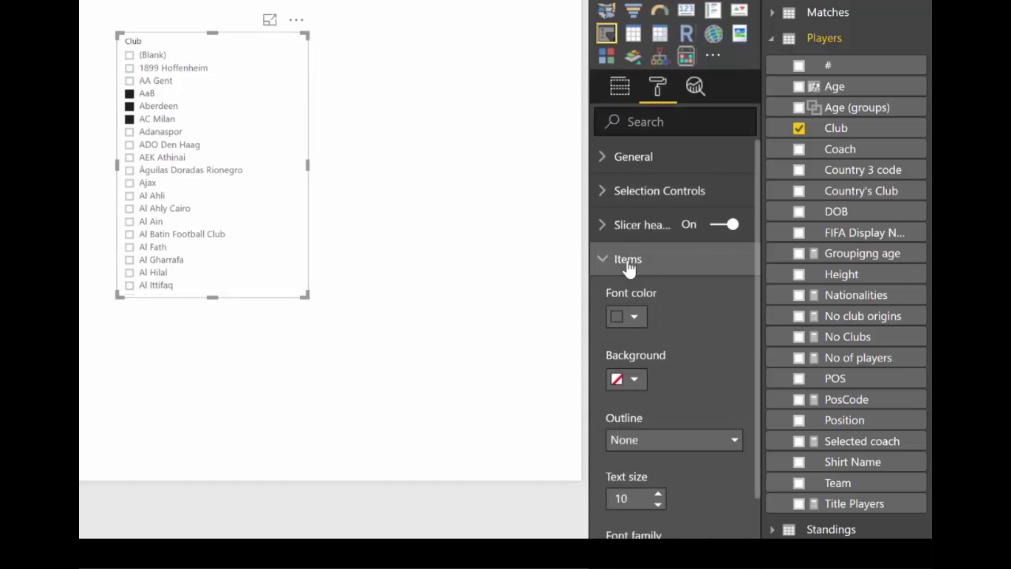
scroll(644, 310, down, 3)
scroll(647, 311, up, 3)
click(612, 231)
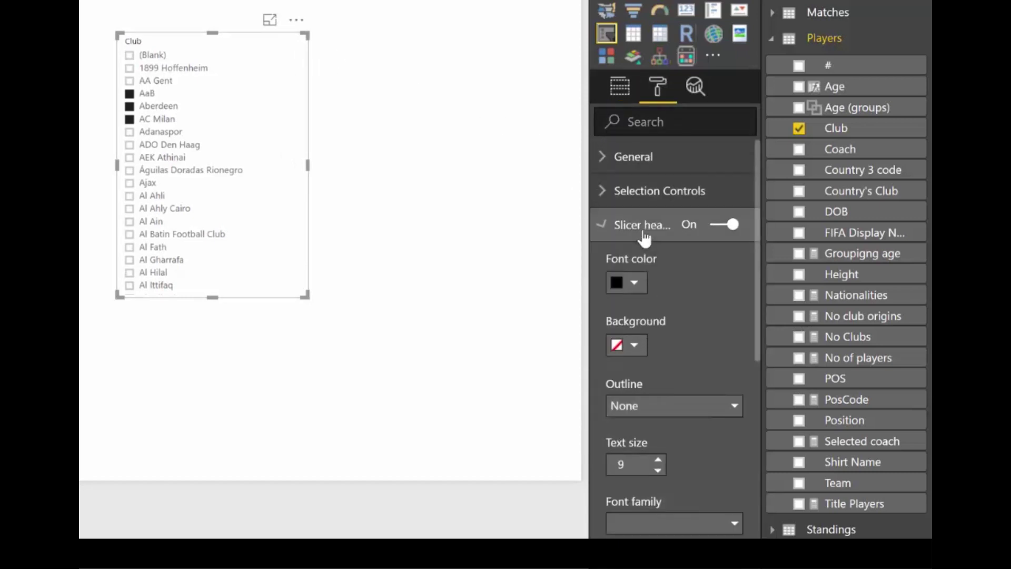
scroll(653, 319, down, 2)
scroll(656, 295, up, 2)
scroll(643, 316, down, 3)
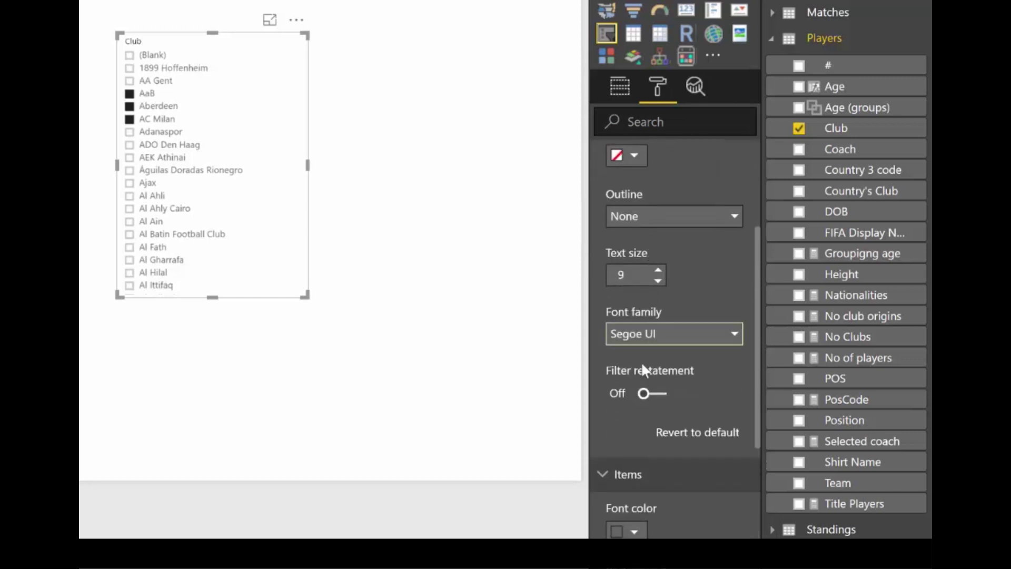
click(646, 400)
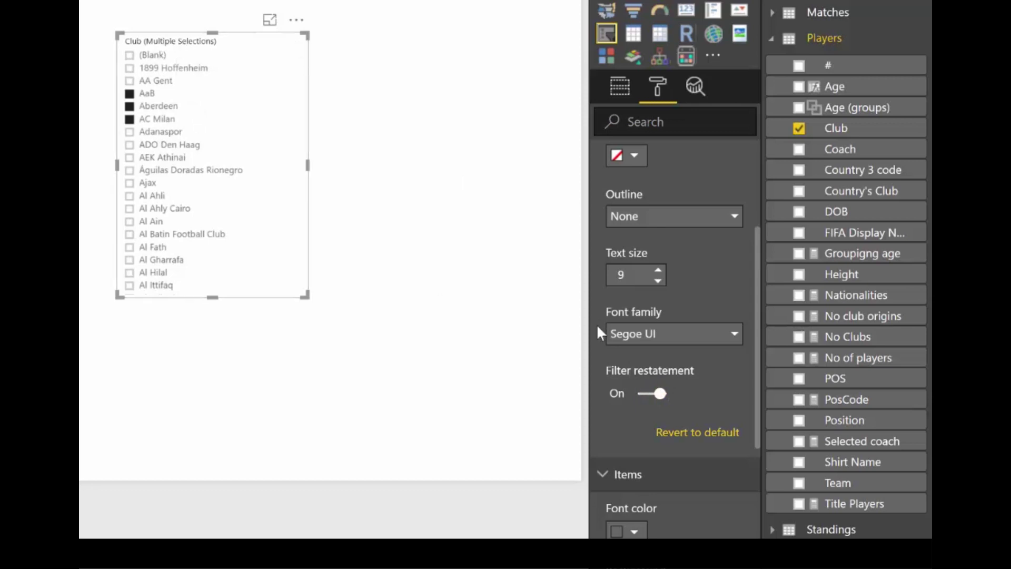
click(648, 395)
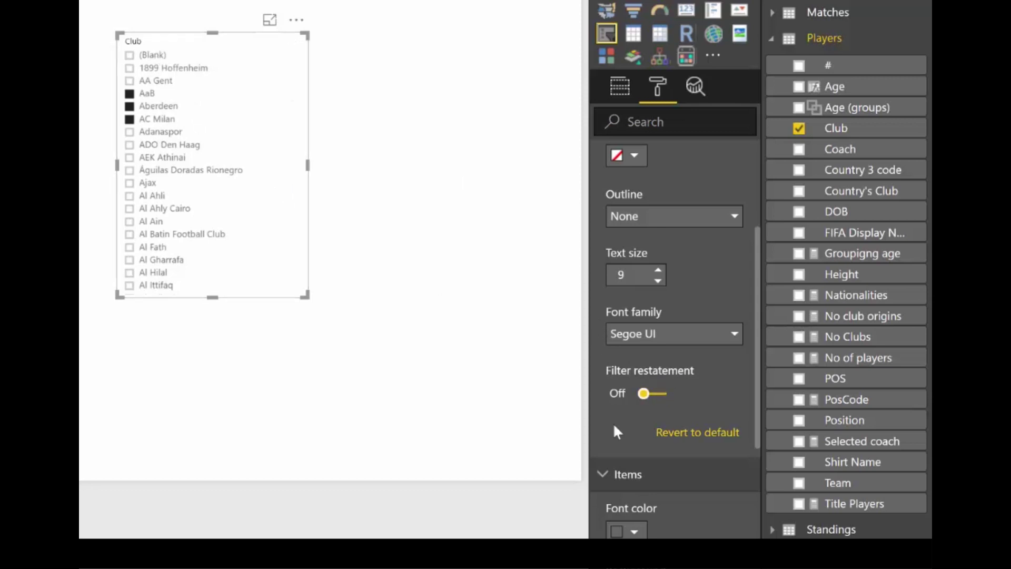
click(648, 395)
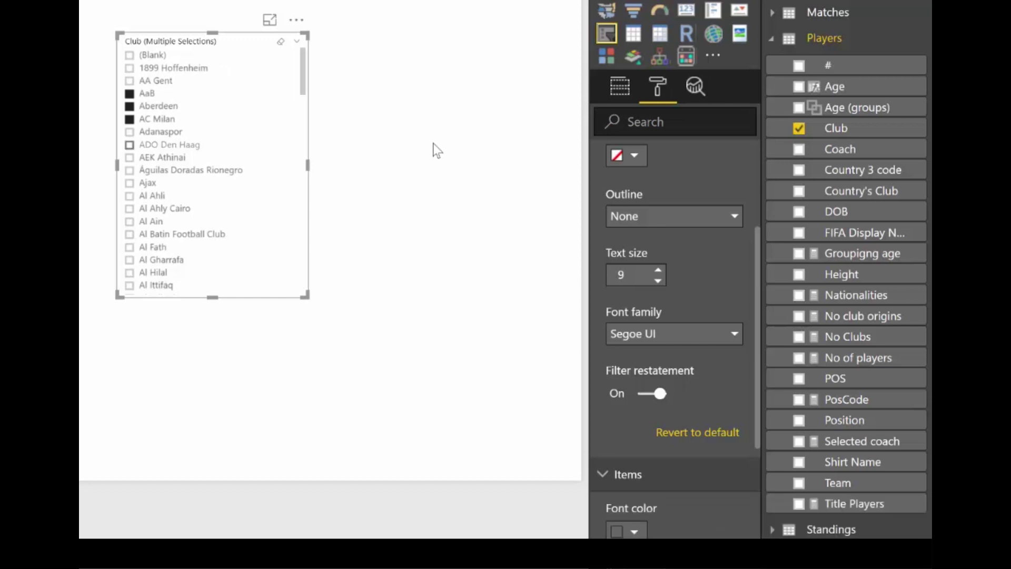
scroll(214, 153, down, 3)
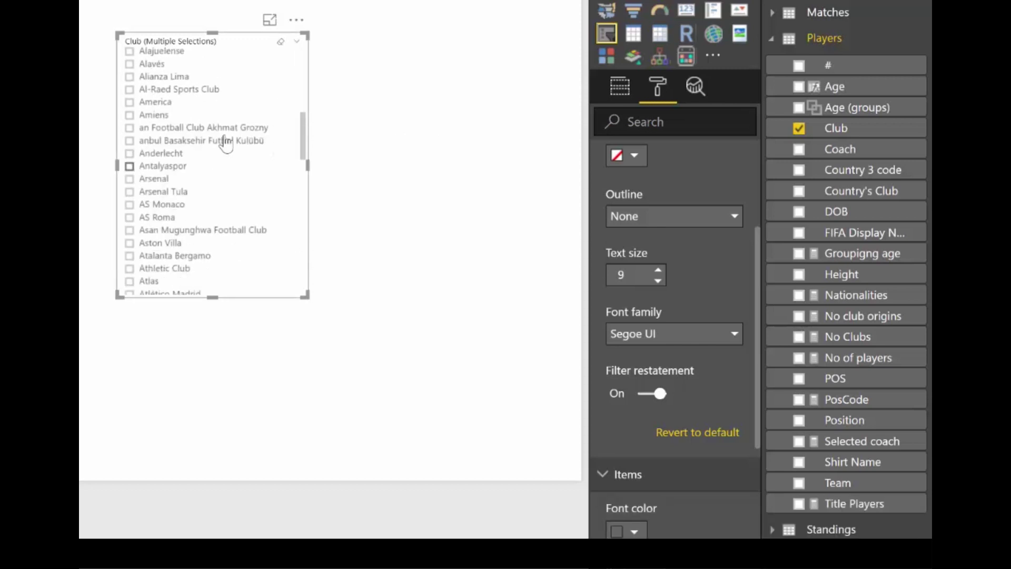
scroll(231, 142, up, 3)
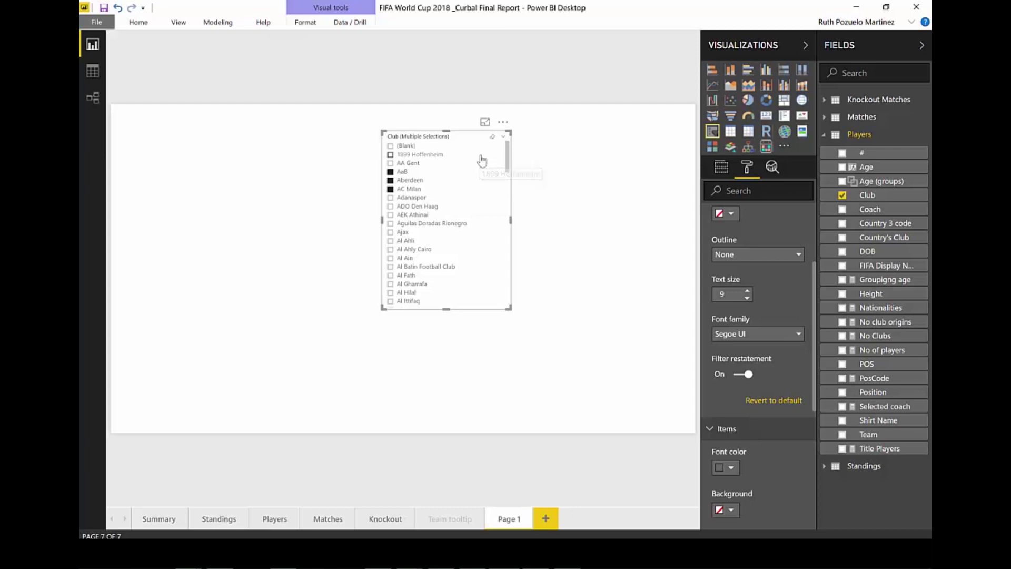
Open the Power BI custom visuals marketplace from the Visualizations pane
key(Escape)
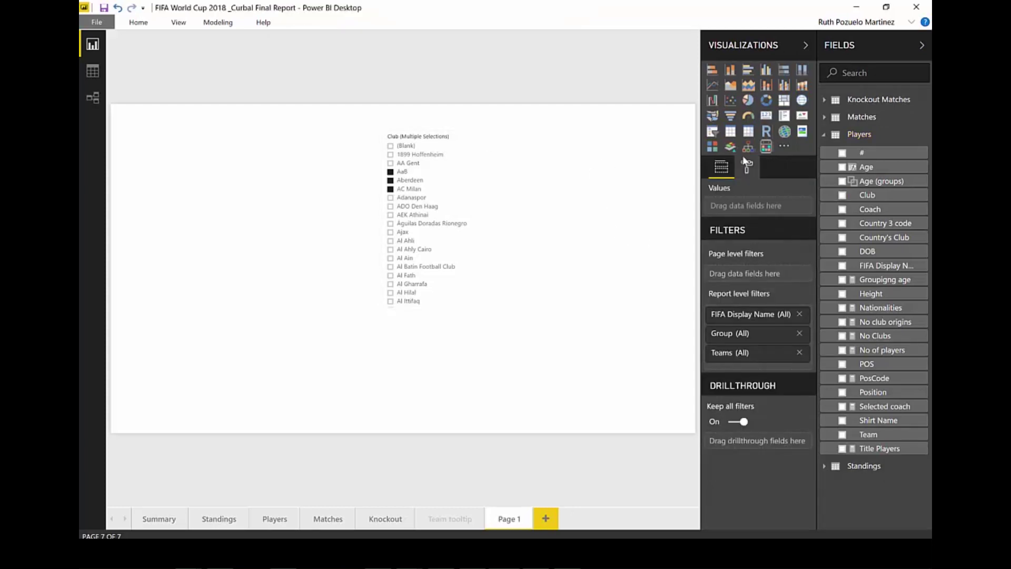
click(783, 147)
click(799, 177)
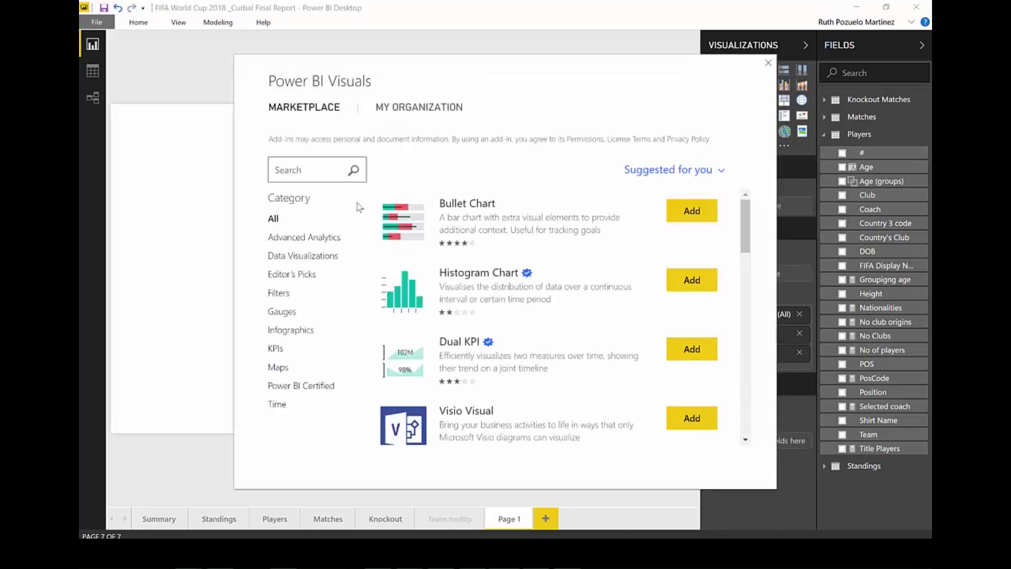
mouse_move(529, 275)
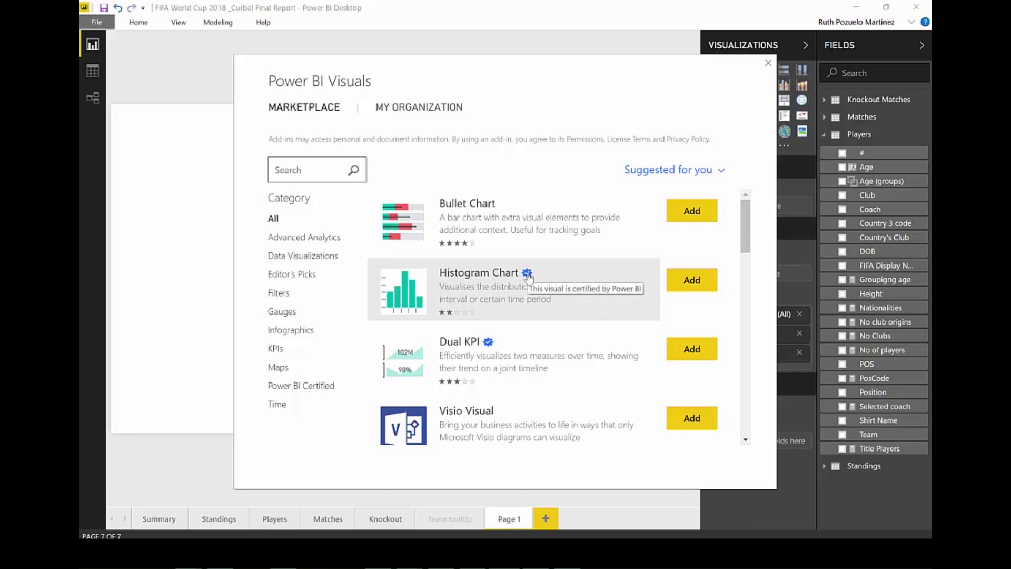
scroll(529, 279, down, 3)
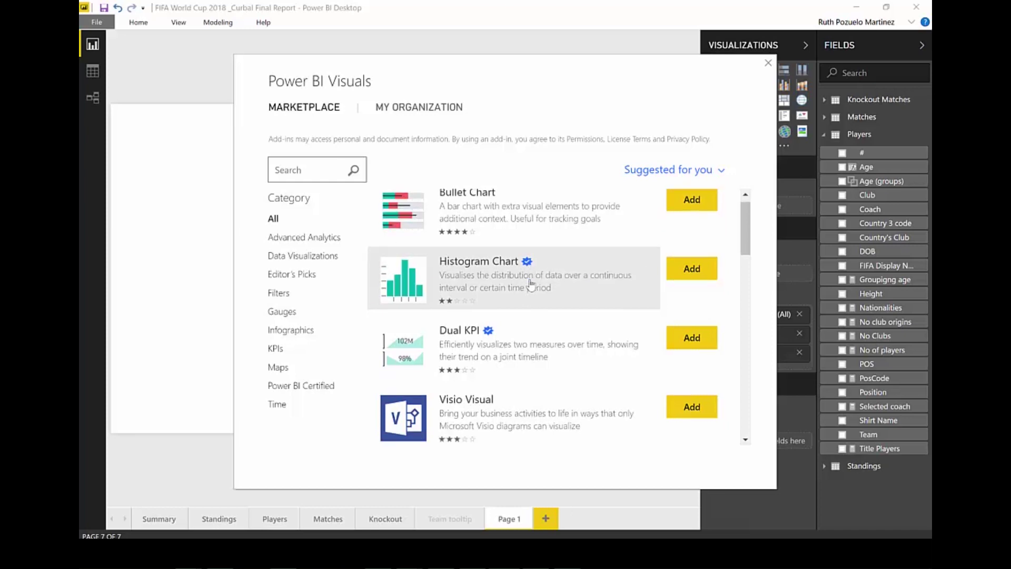
scroll(529, 279, up, 3)
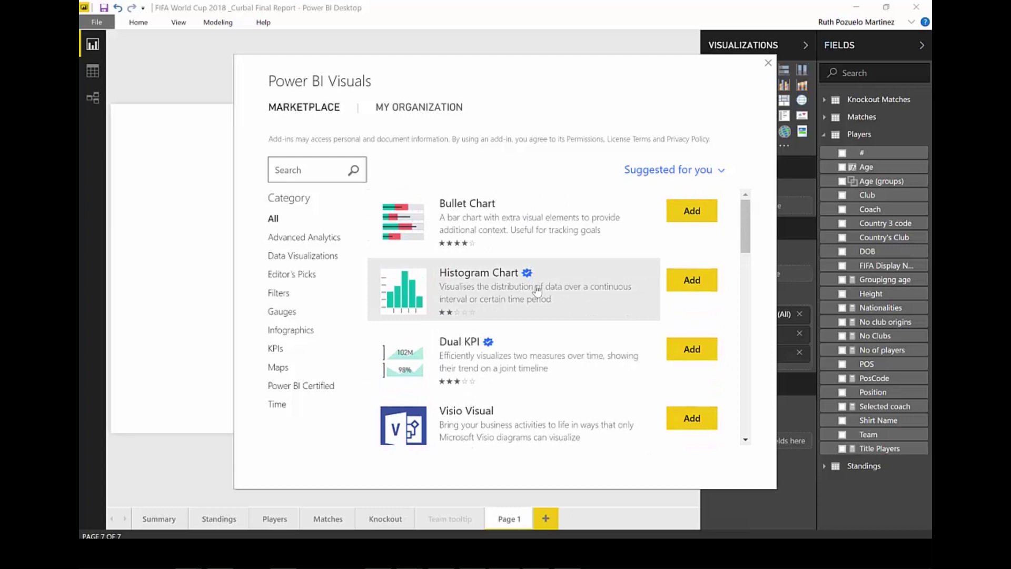
Filter the marketplace to Power BI Certified visuals, then switch to the AppSource visuals page
click(328, 387)
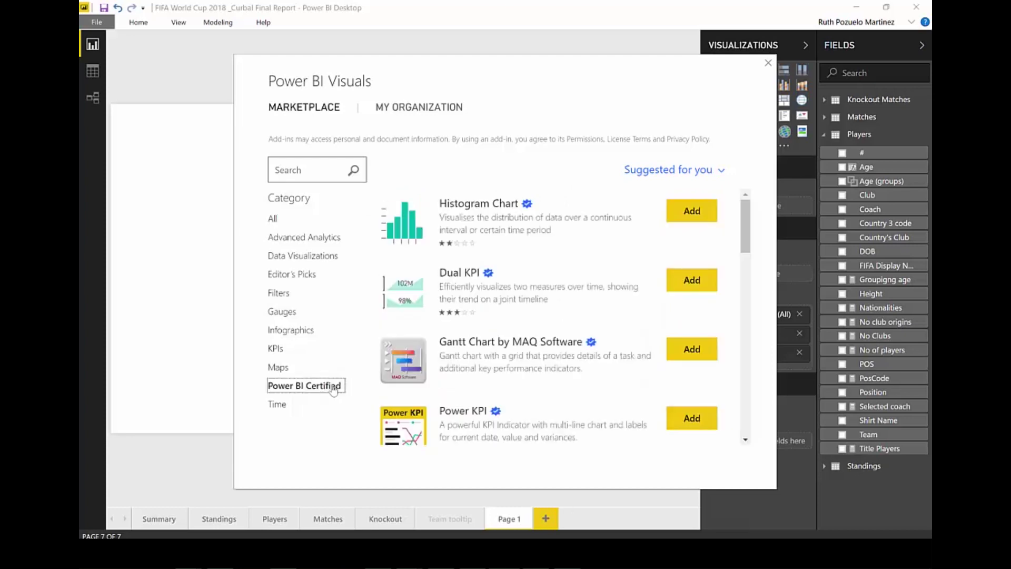
scroll(575, 247, down, 10)
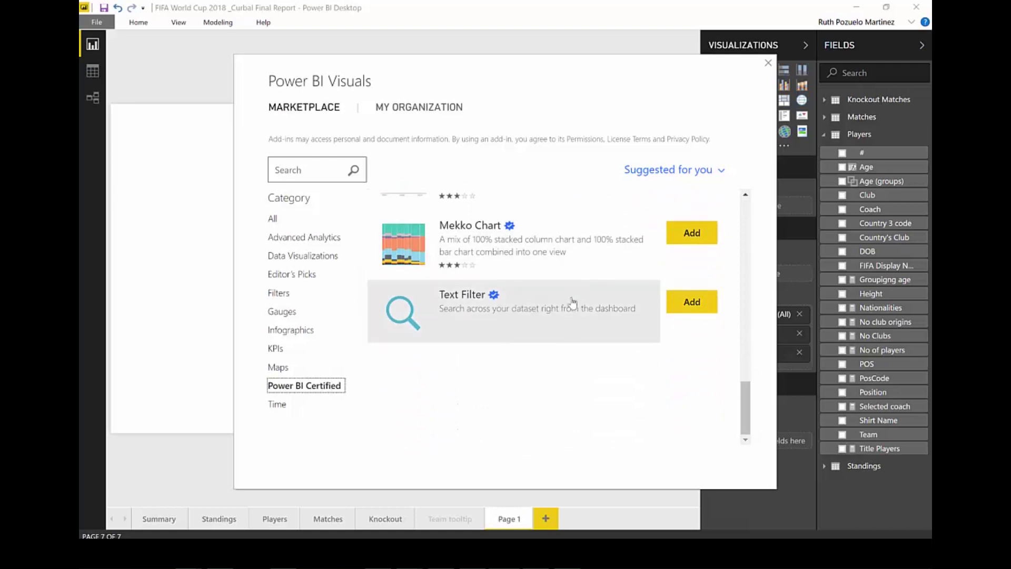
scroll(579, 295, up, 5)
scroll(583, 292, up, 5)
scroll(583, 290, down, 6)
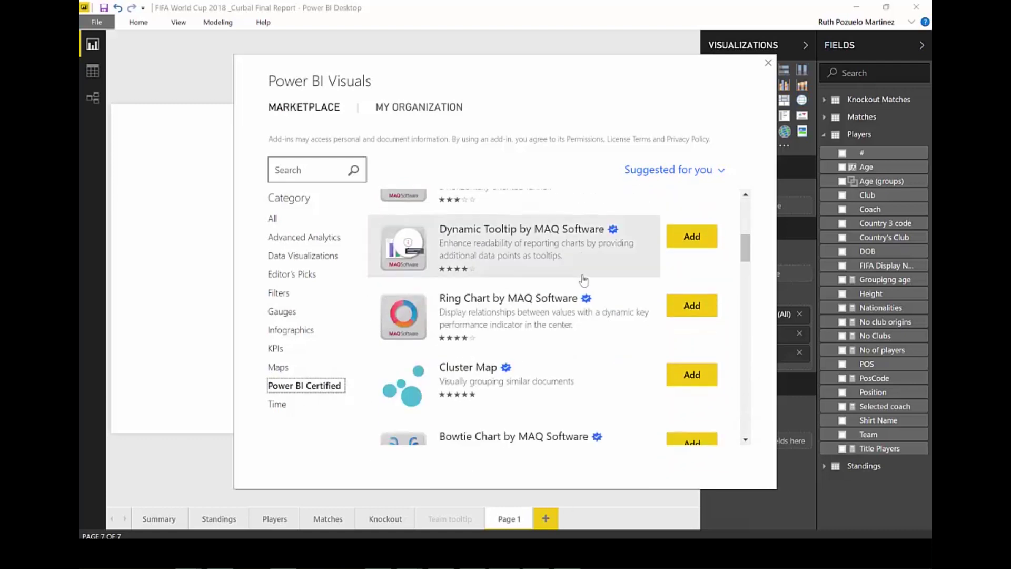
scroll(584, 281, down, 2)
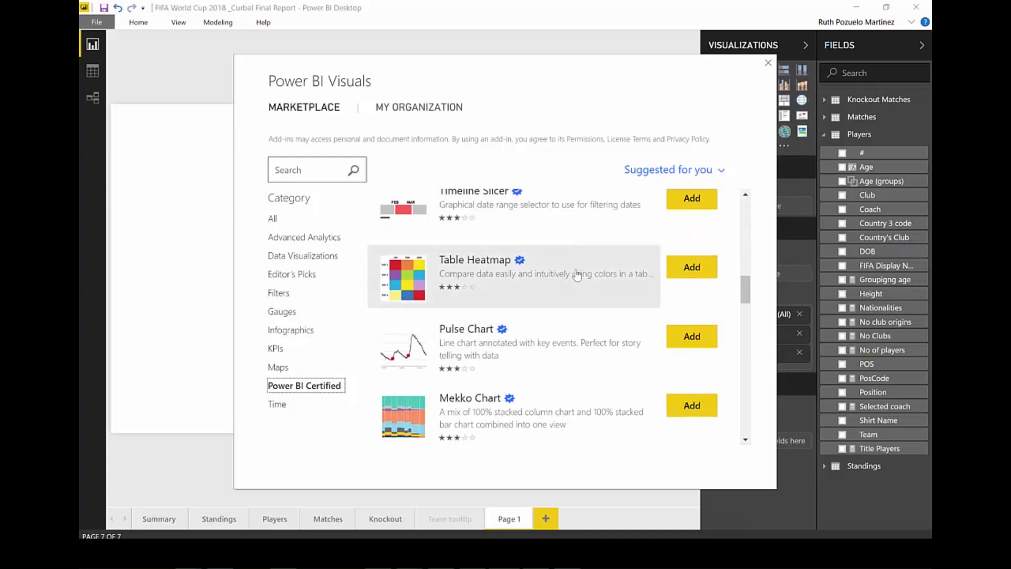
scroll(579, 263, up, 8)
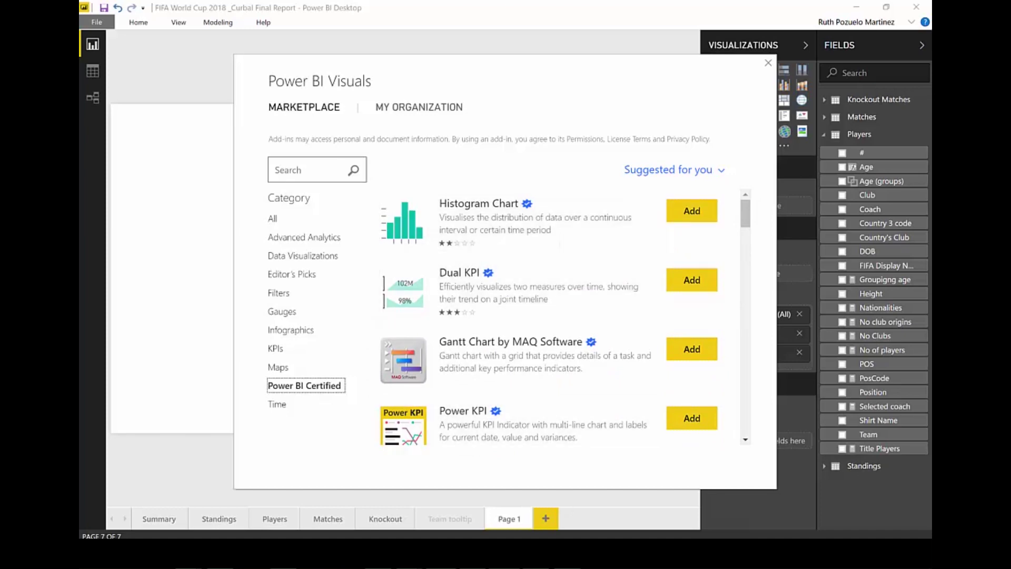
mouse_move(409, 550)
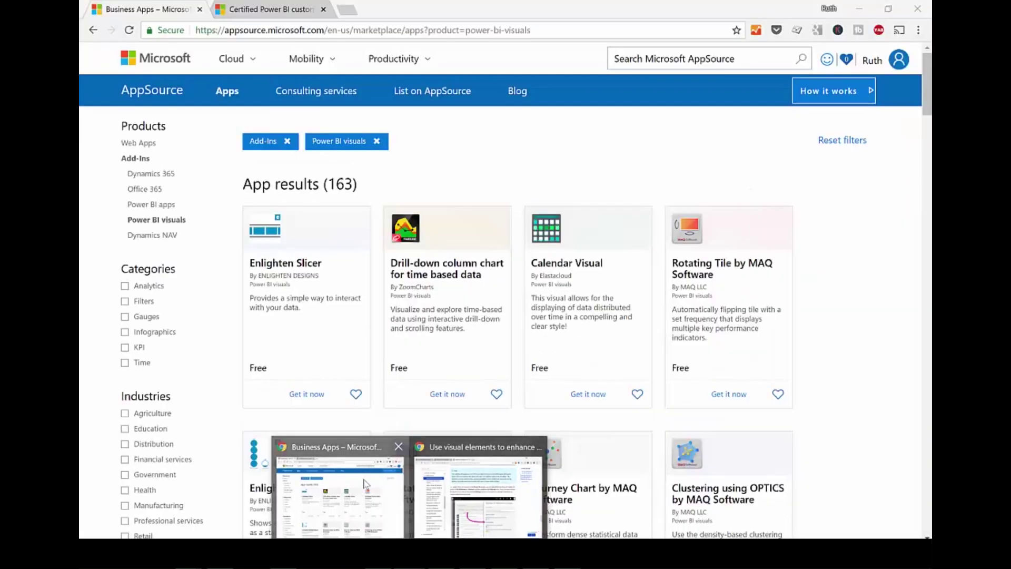
click(366, 485)
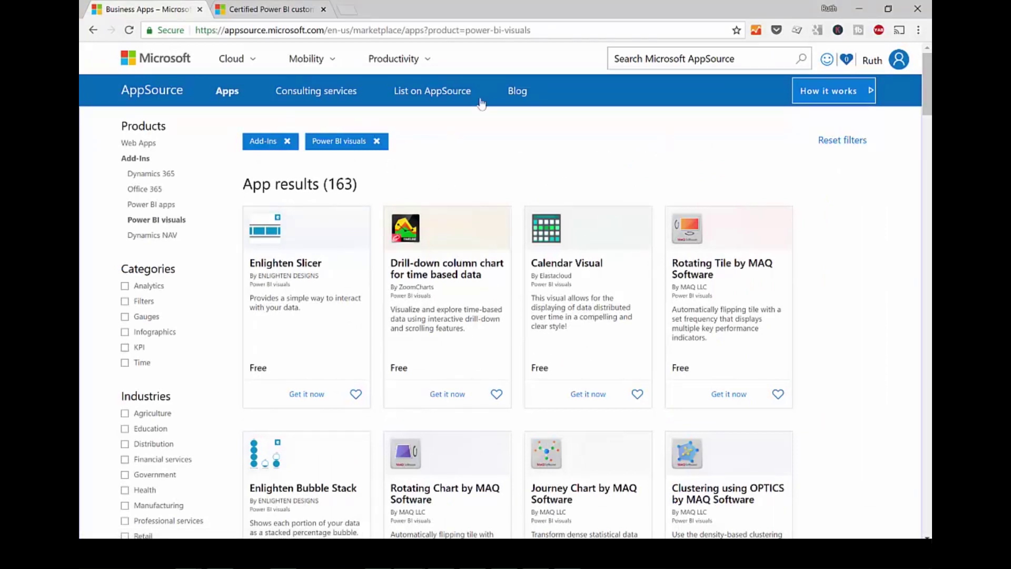
scroll(582, 210, down, 6)
scroll(583, 211, up, 6)
scroll(203, 327, down, 5)
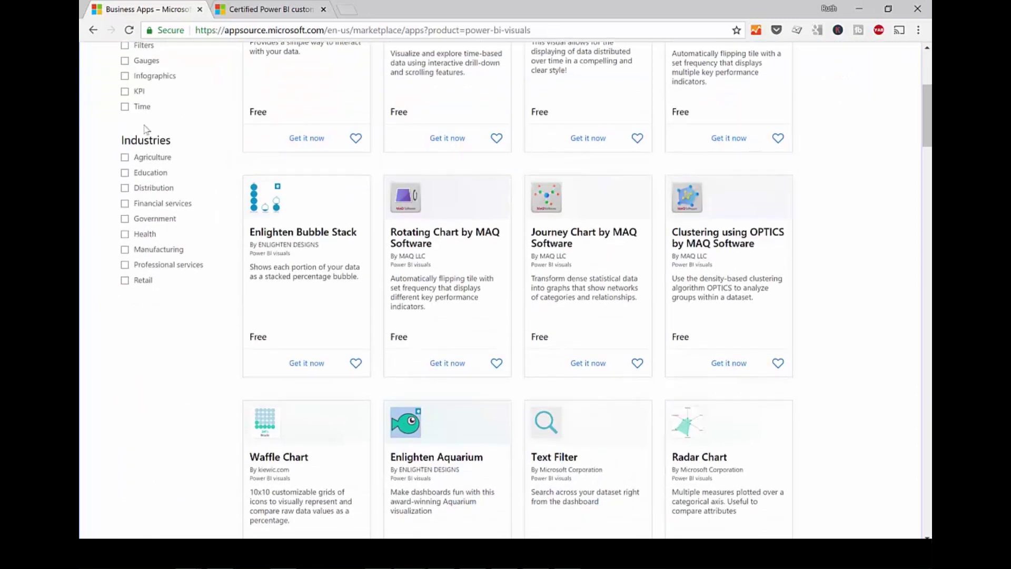
scroll(643, 282, up, 5)
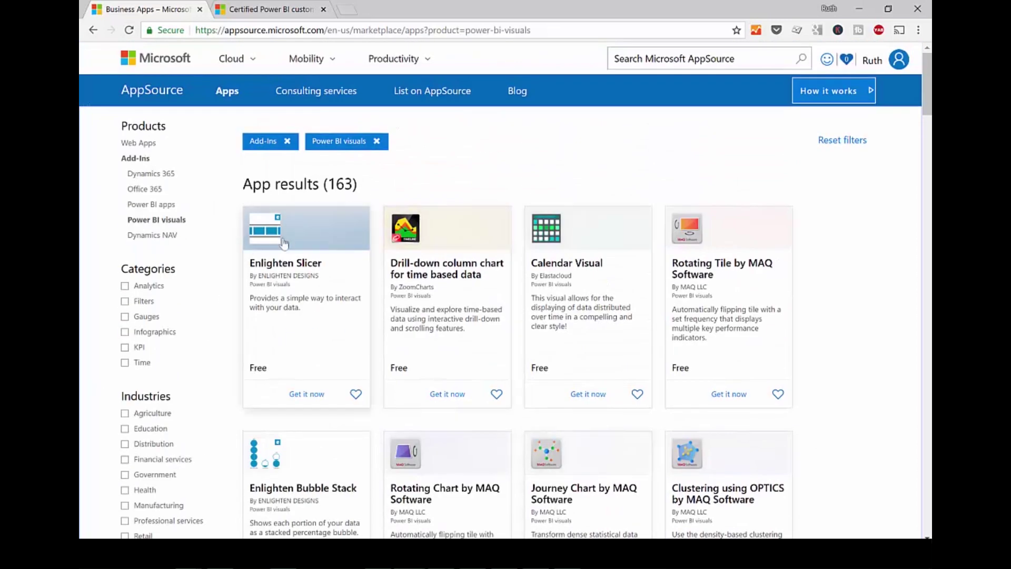
scroll(598, 385, down, 5)
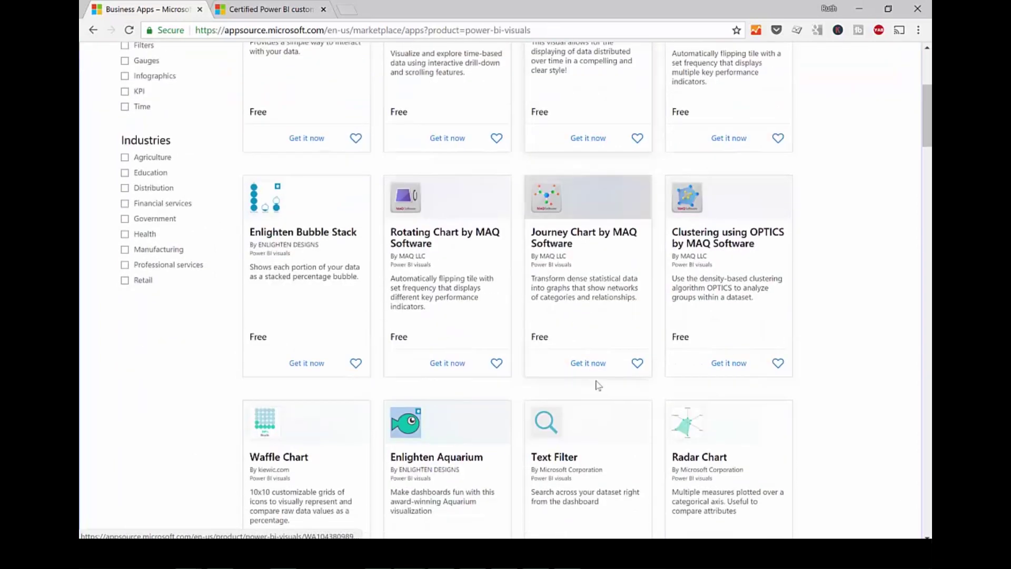
scroll(599, 385, down, 5)
scroll(701, 298, up, 9)
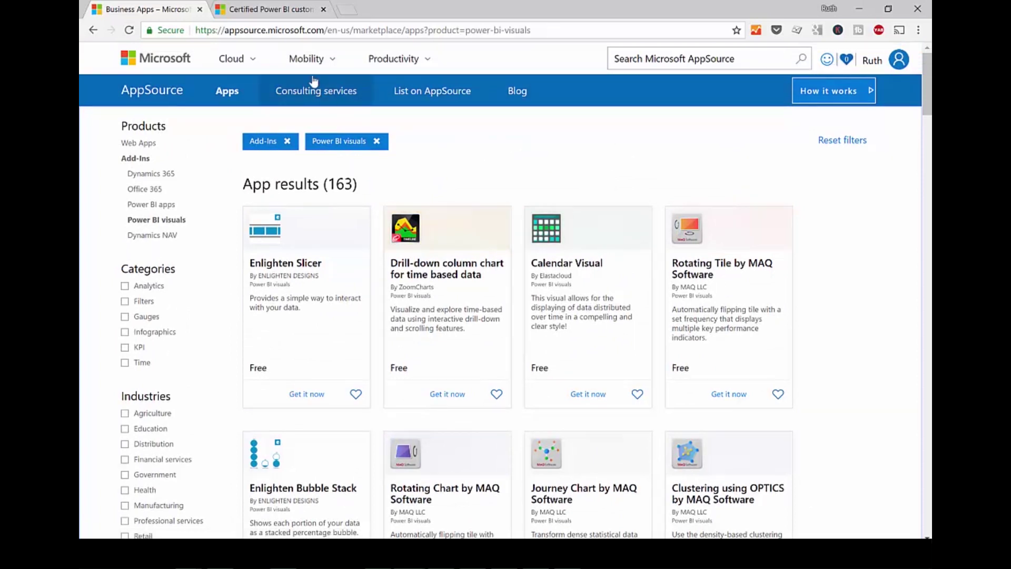
Read the certified custom visuals article, highlighting the definition and certification requirements
click(268, 12)
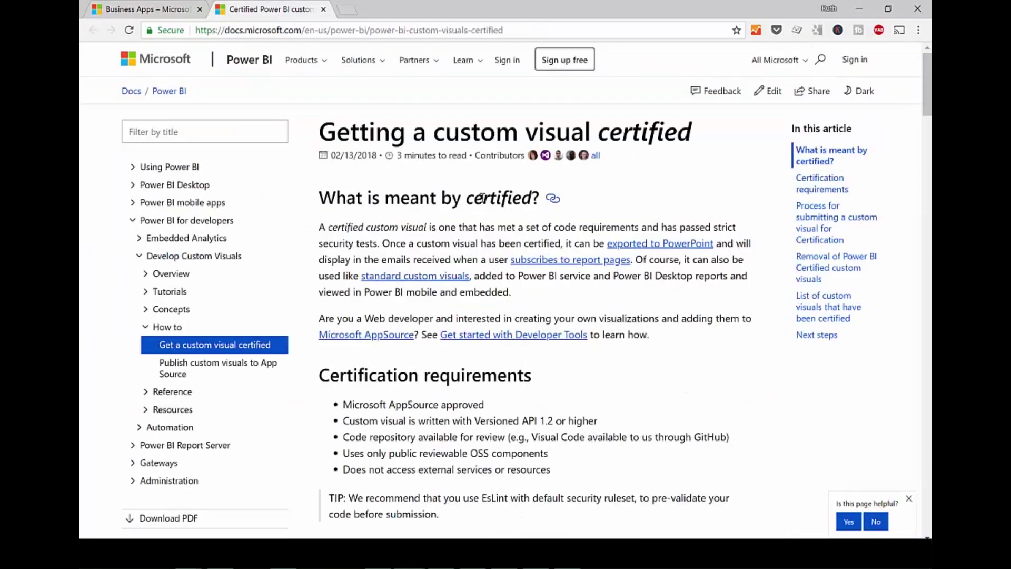
scroll(649, 421, down, 3)
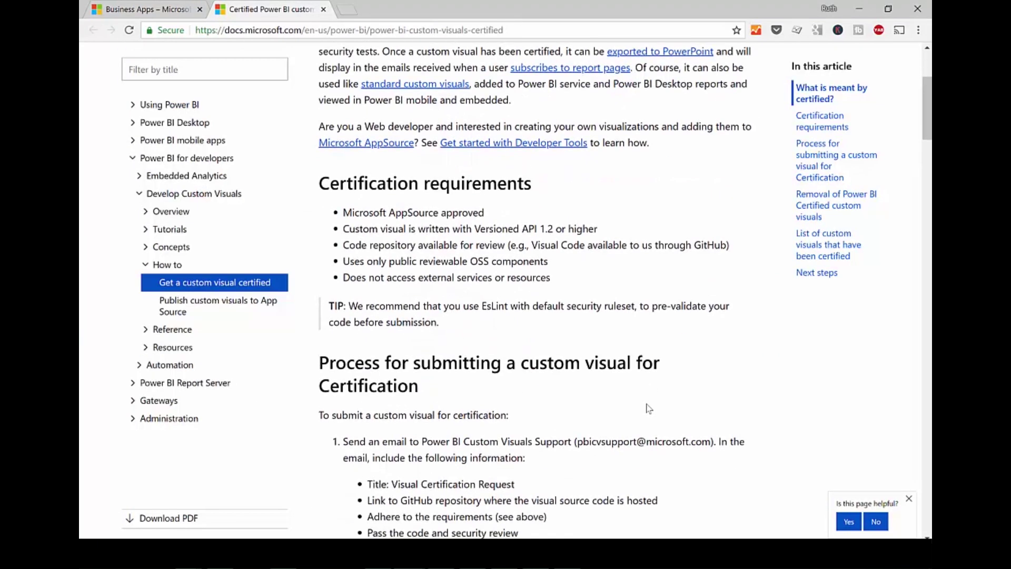
scroll(649, 409, up, 4)
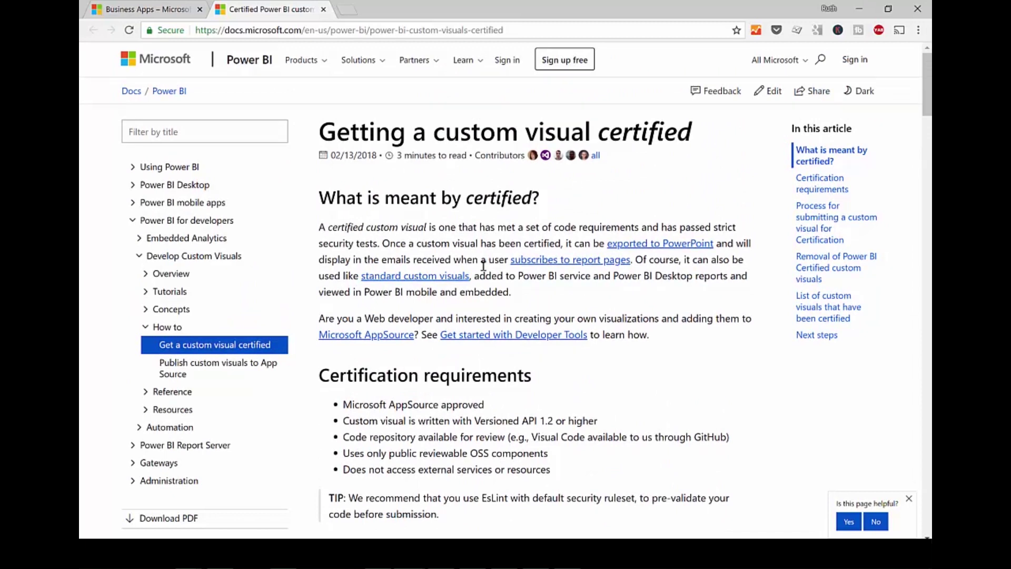
drag(336, 224, 596, 228)
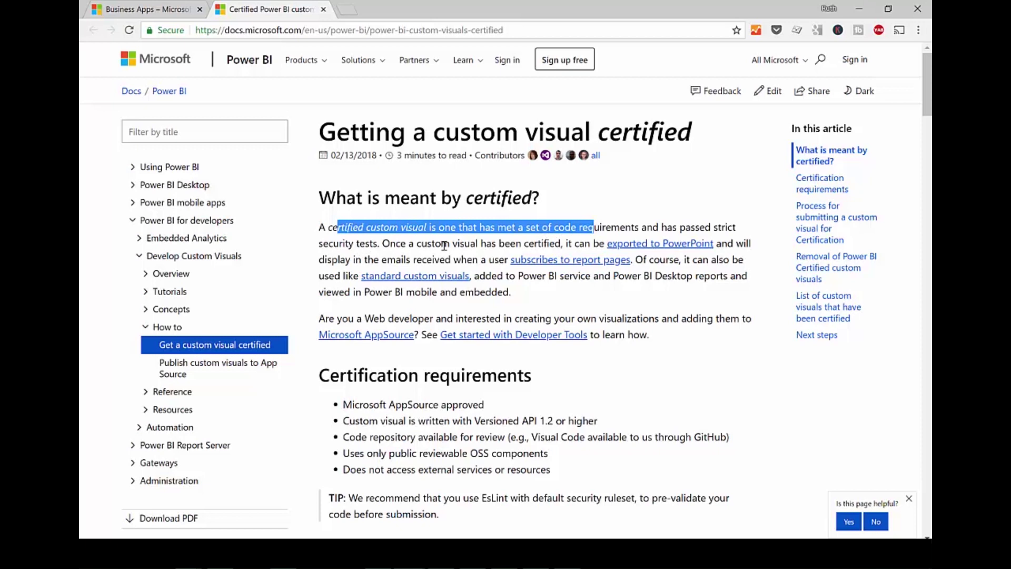
scroll(499, 264, down, 1)
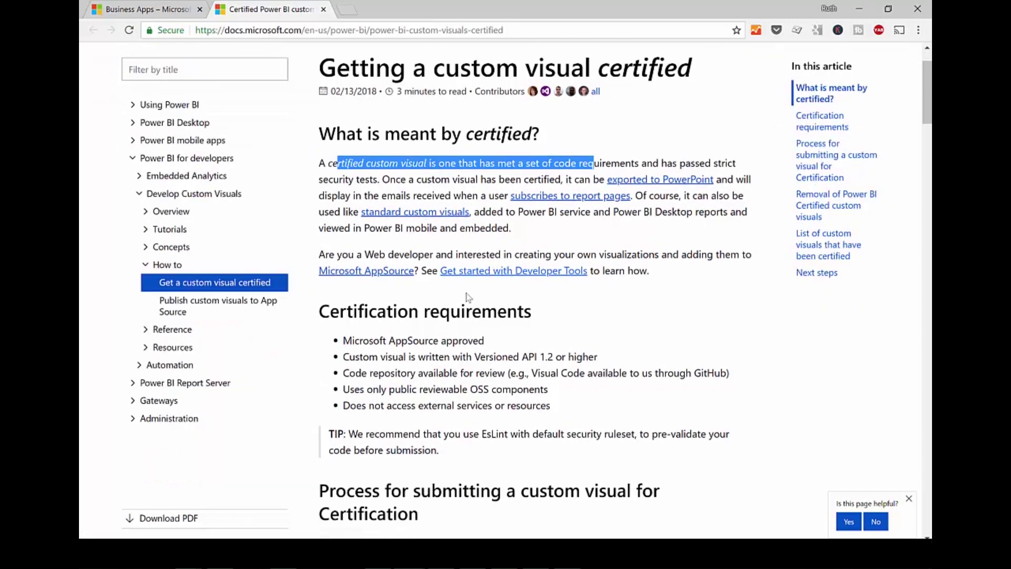
scroll(416, 335, down, 1)
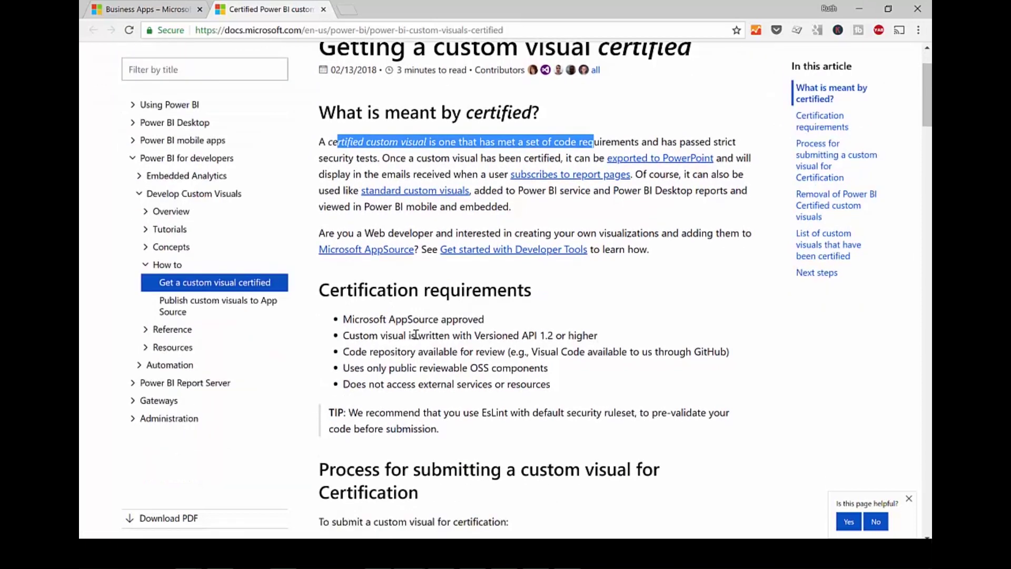
drag(349, 276, 580, 352)
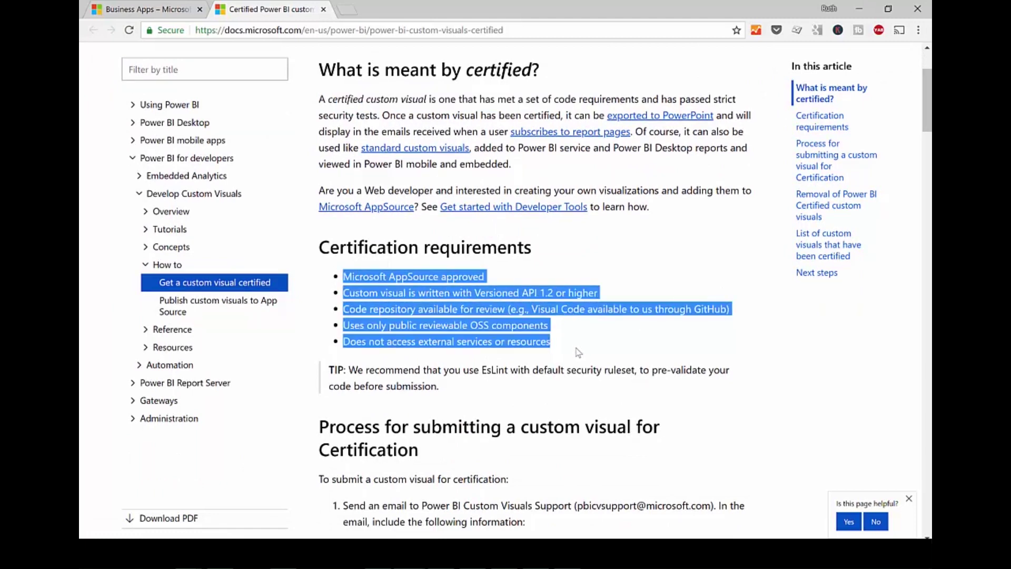
scroll(579, 352, down, 4)
scroll(572, 356, down, 1)
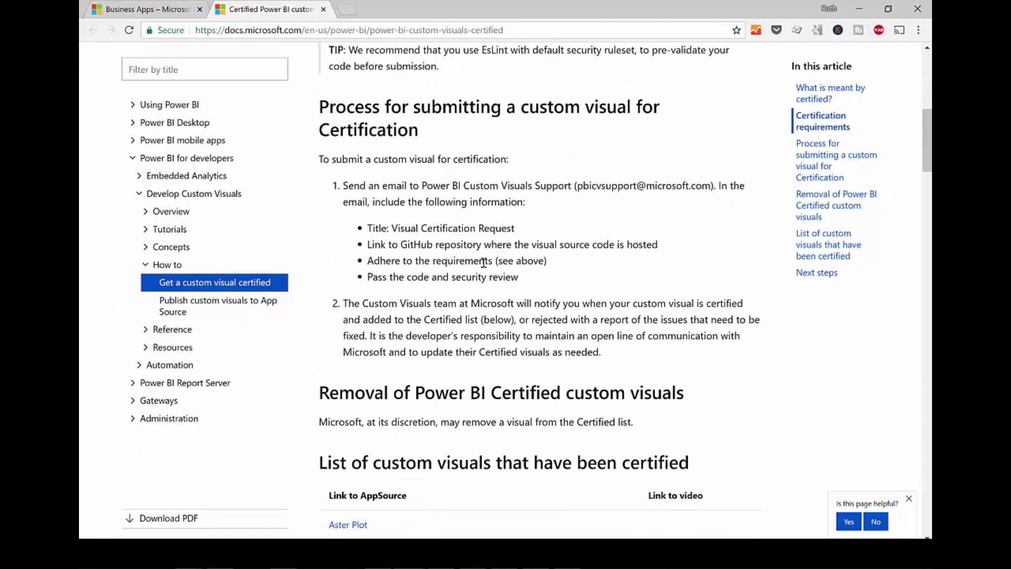
scroll(494, 262, down, 1)
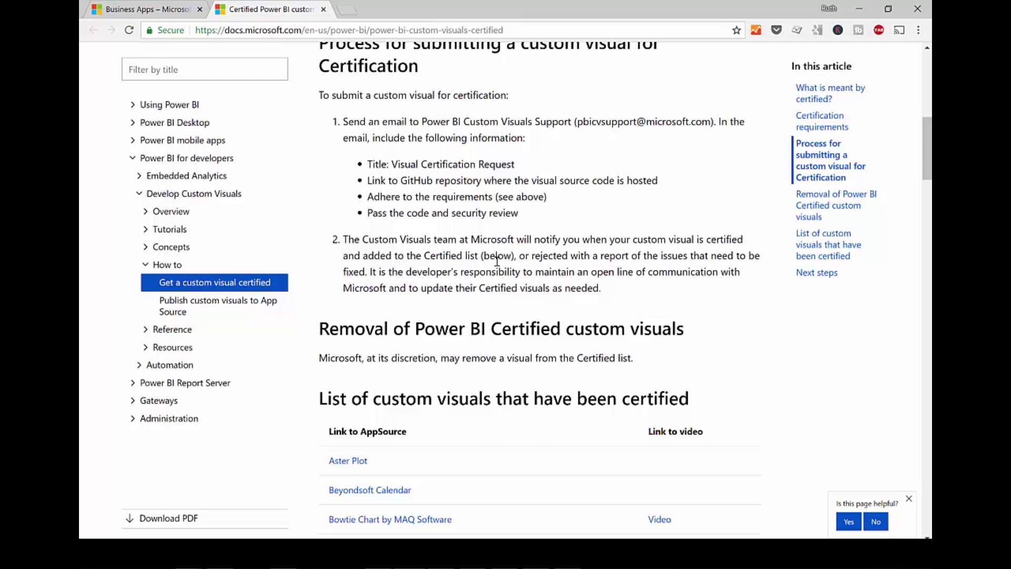
scroll(532, 229, up, 10)
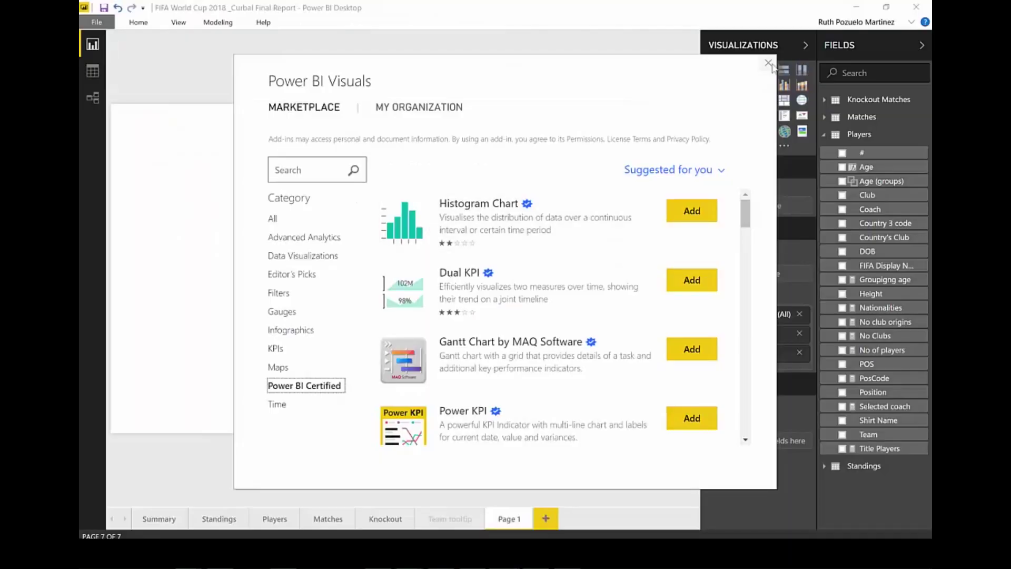
Close the Power BI Visuals dialog and show Preview features under File > Options and settings > Options
click(771, 71)
click(88, 22)
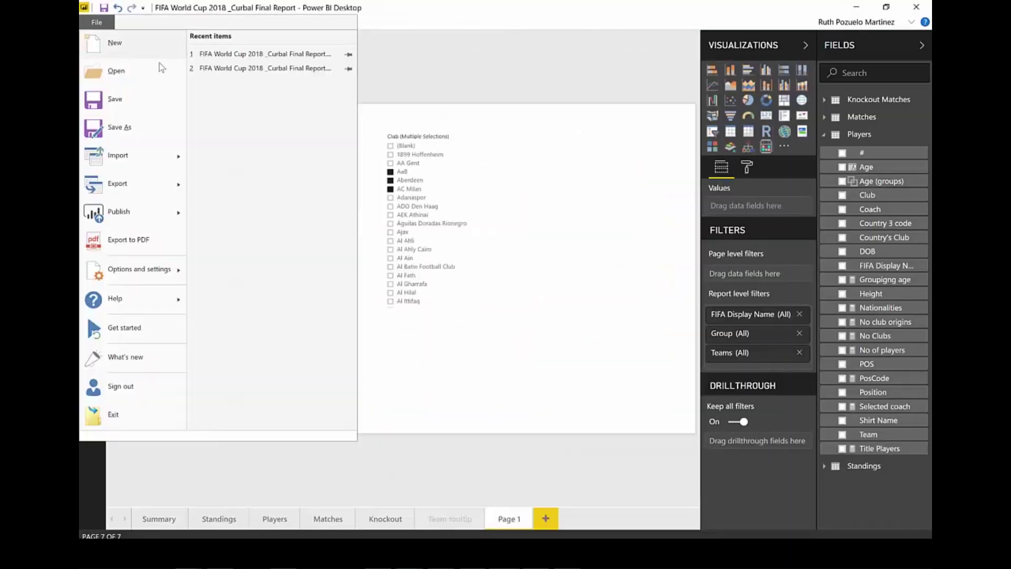
click(164, 271)
click(257, 62)
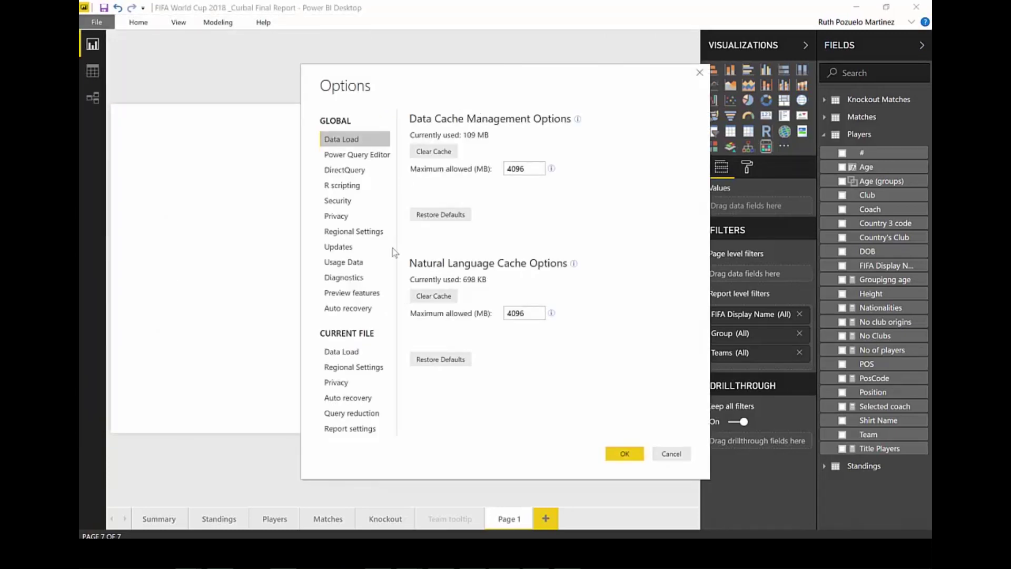
click(382, 296)
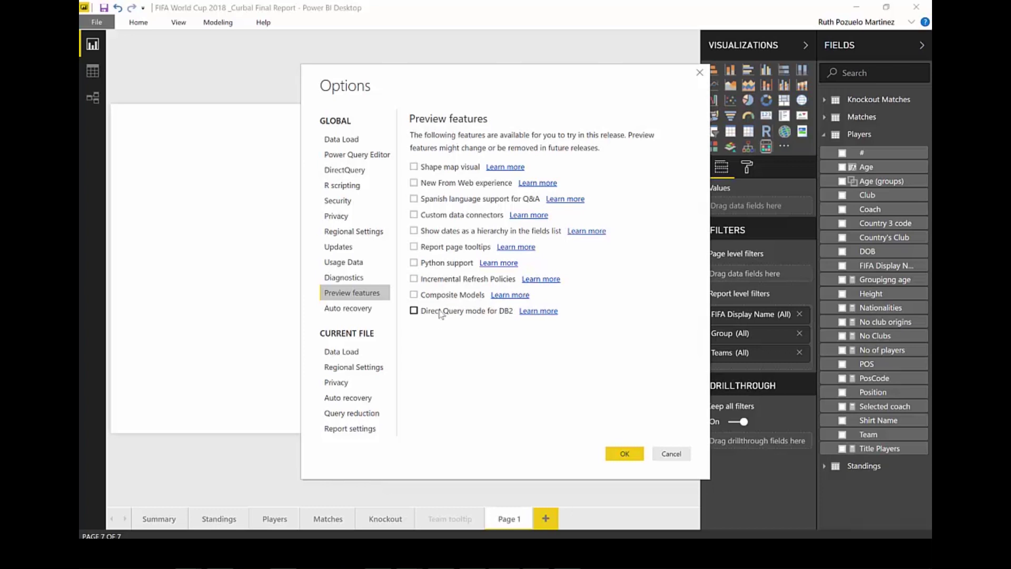
Tick Python support in the Preview features list, leaving the other features unchecked
click(466, 265)
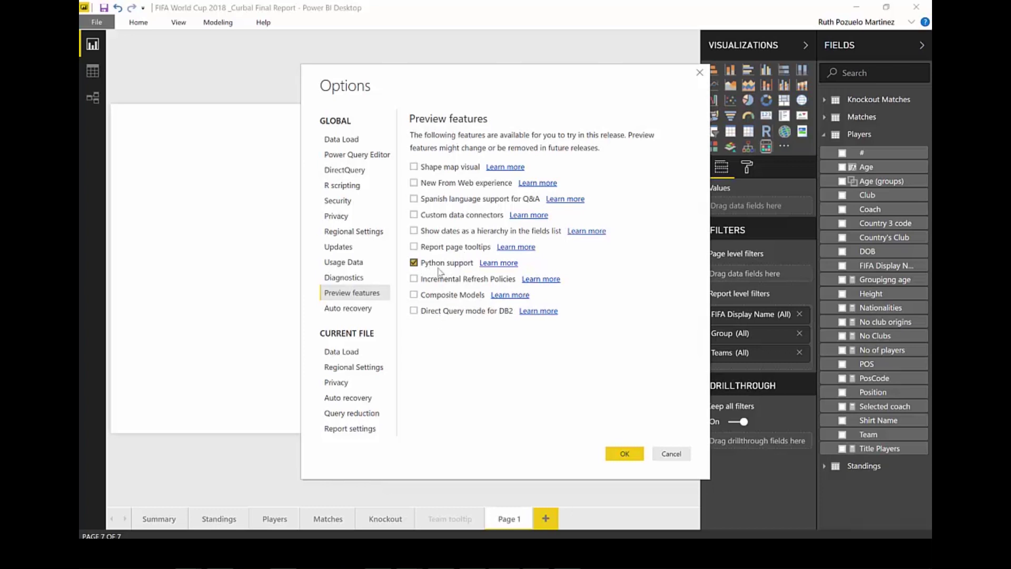